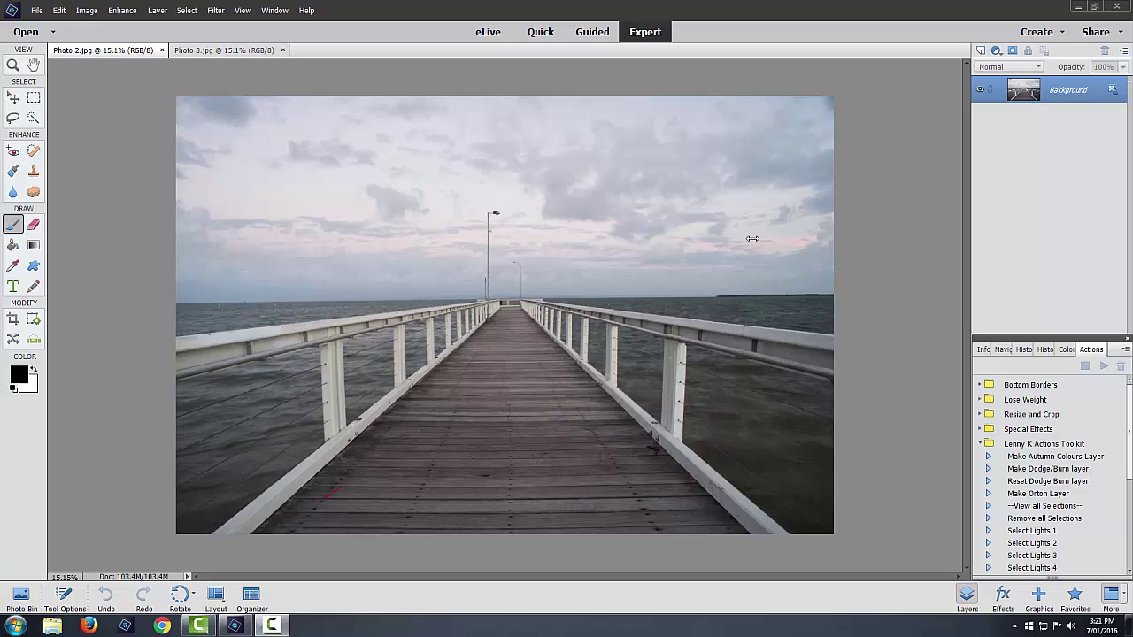
- Flip between the Photo 2.jpg and Photo 3.jpg pier exposures to compare their colour
left_click(225, 51)
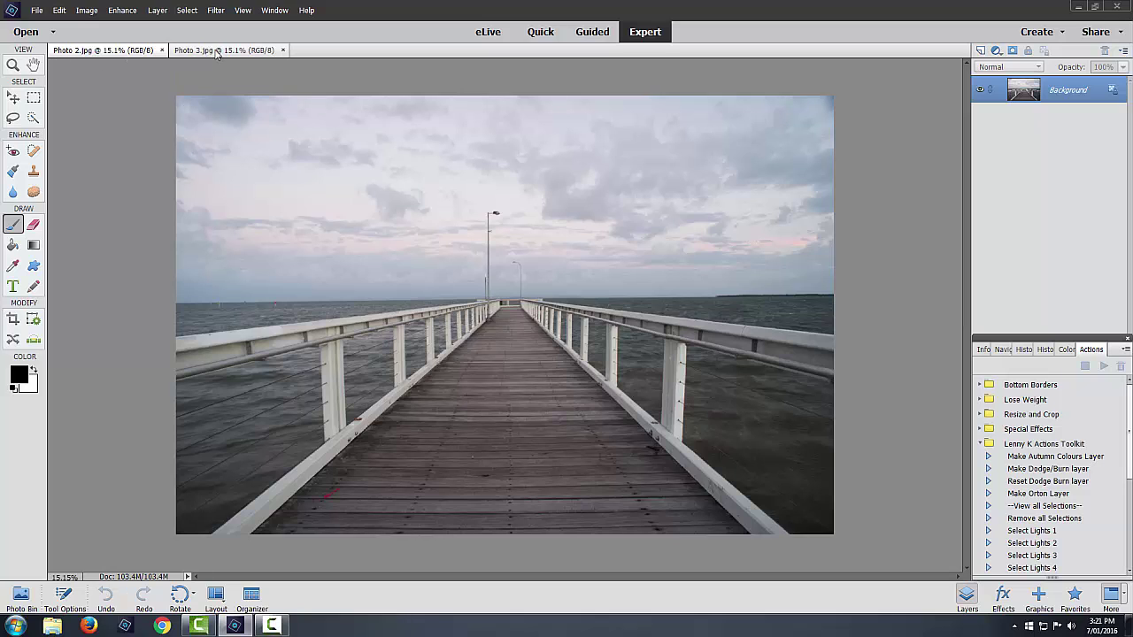
left_click(124, 52)
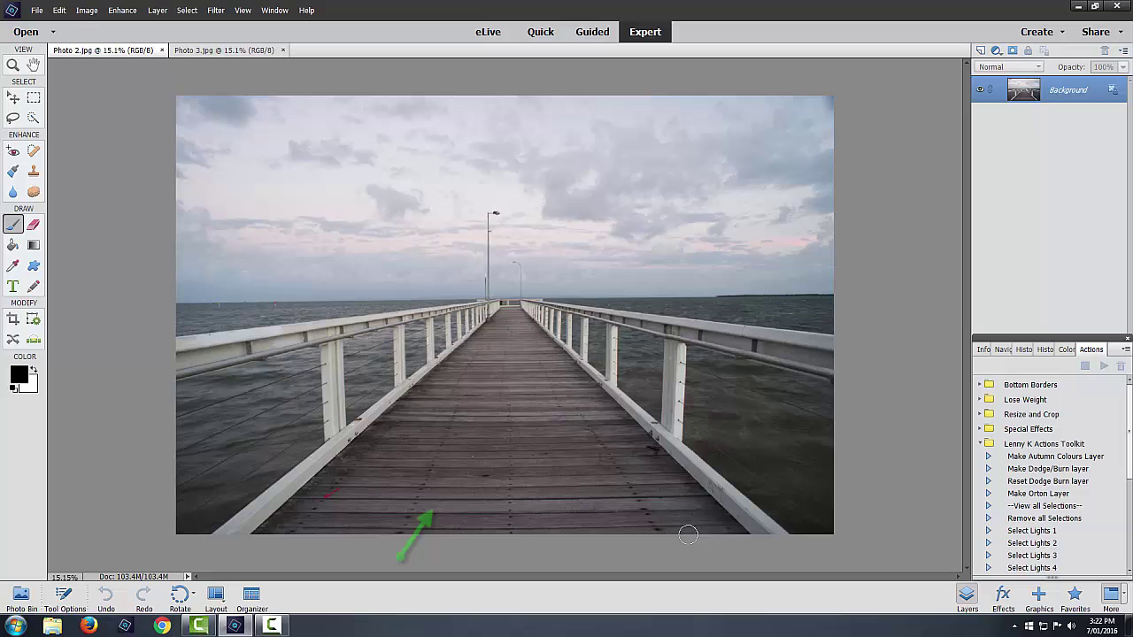
left_click(209, 53)
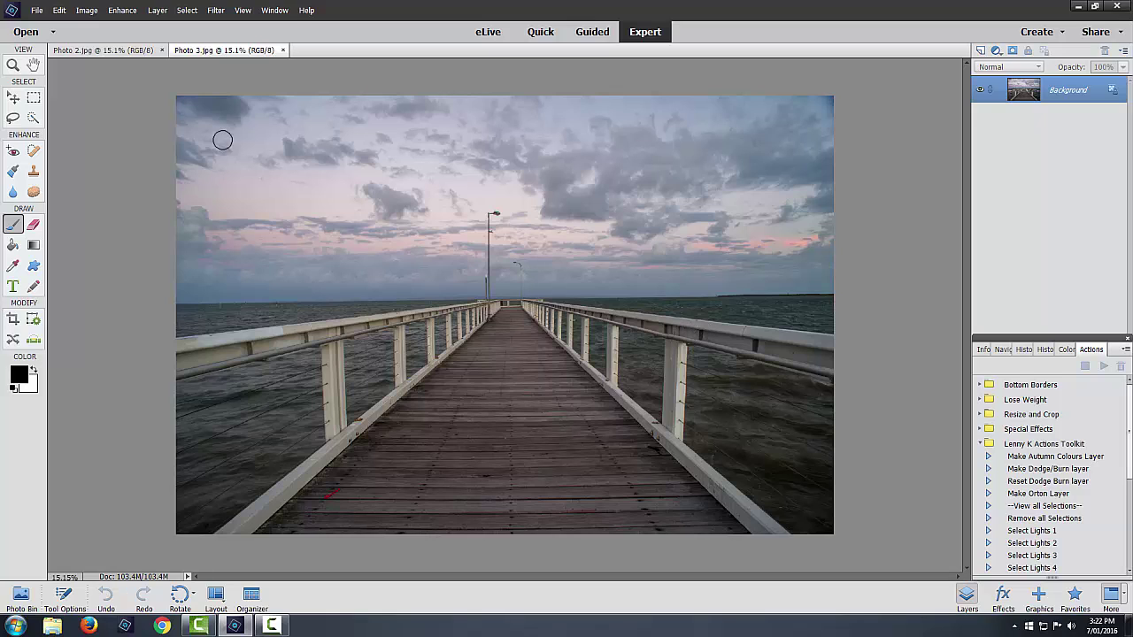
left_click(116, 51)
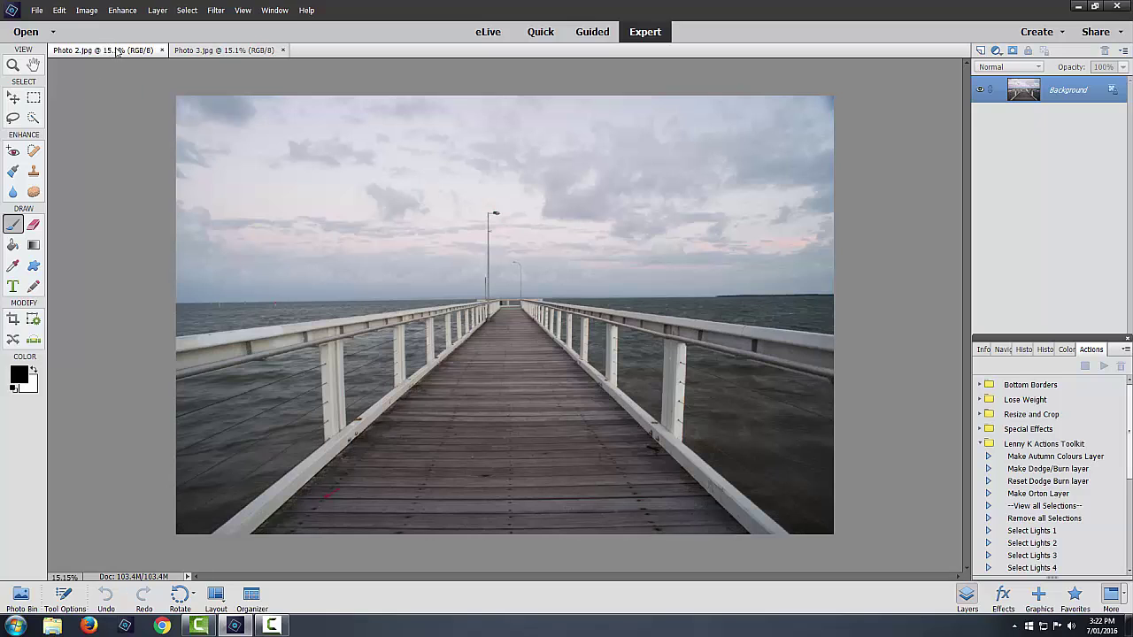
- Copy all of Photo 3.jpg and paste it into Photo 2.jpg as Layer 1
left_click(239, 51)
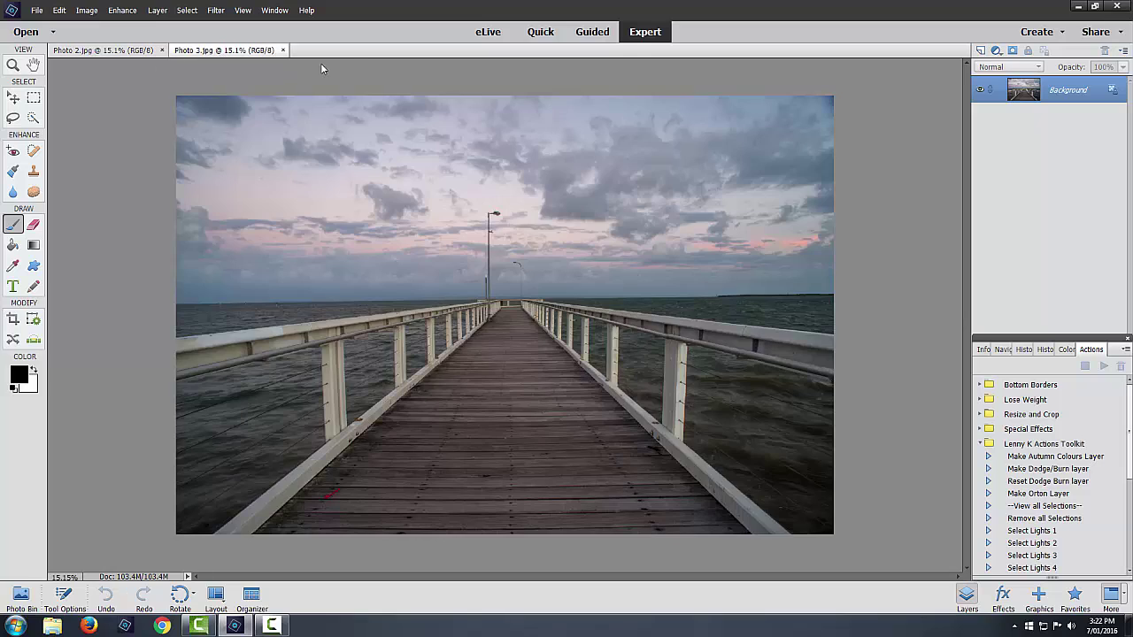
key("ctrl+a")
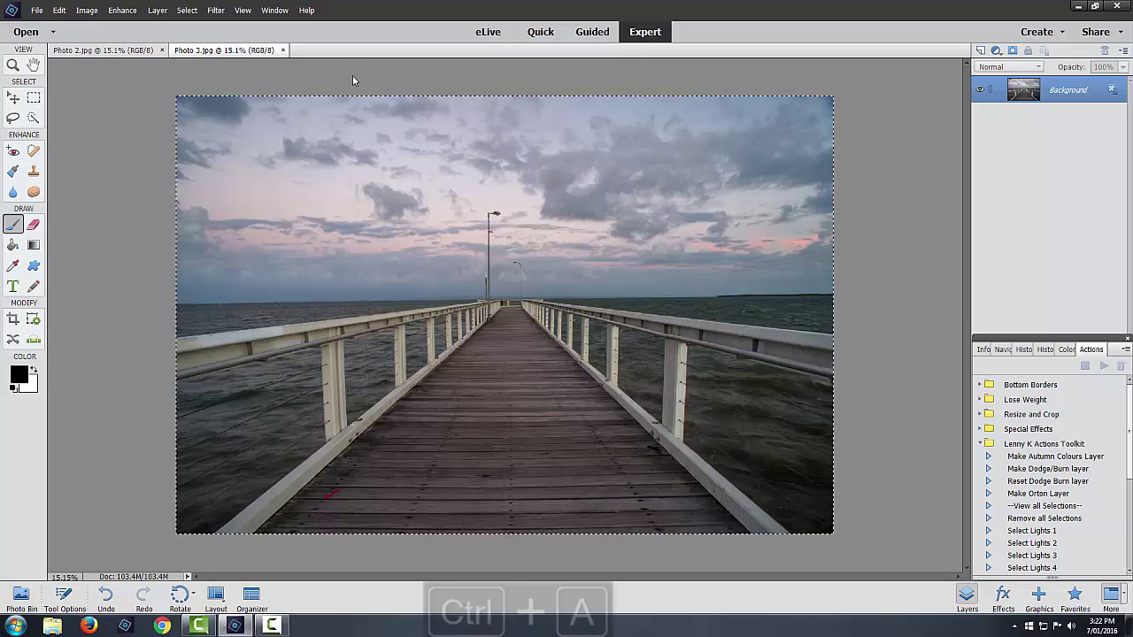
key("ctrl+c")
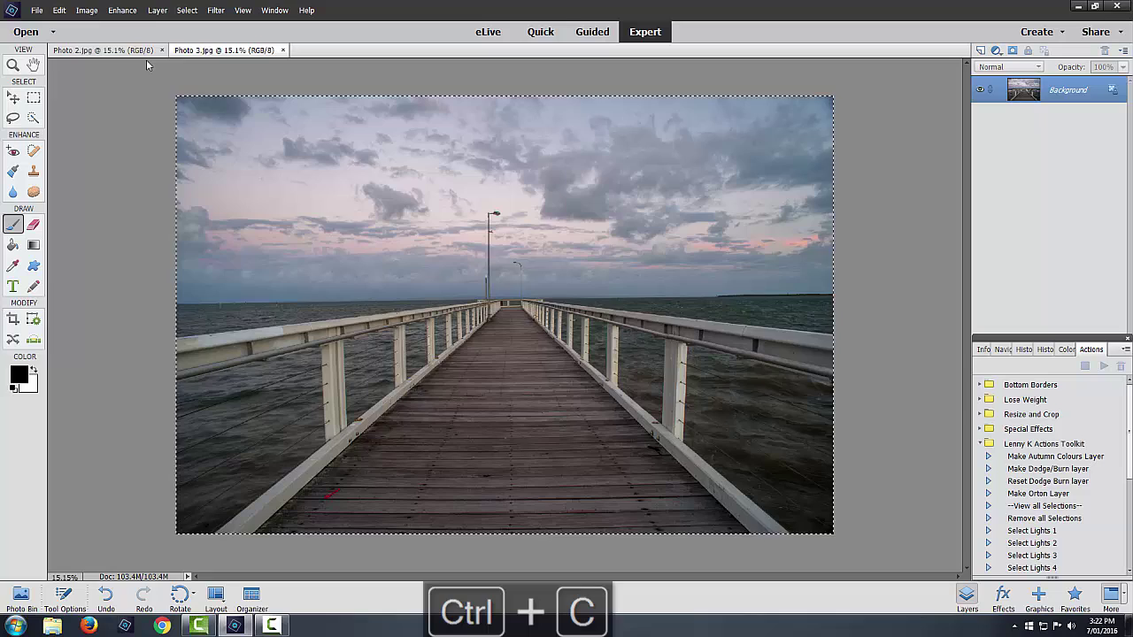
left_click(108, 50)
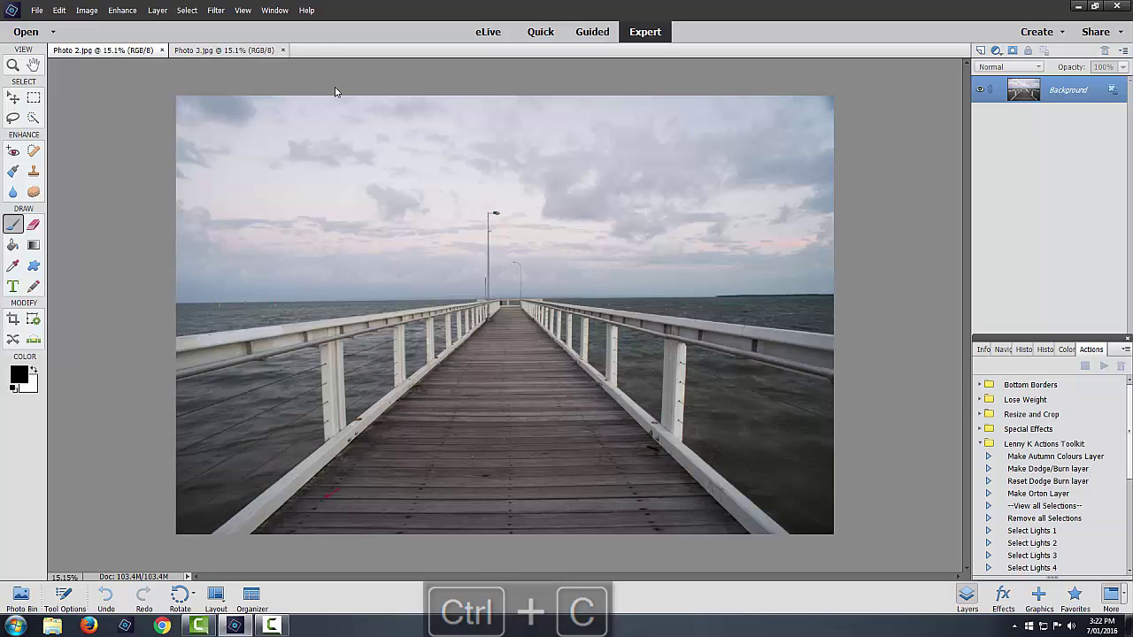
key("ctrl+v")
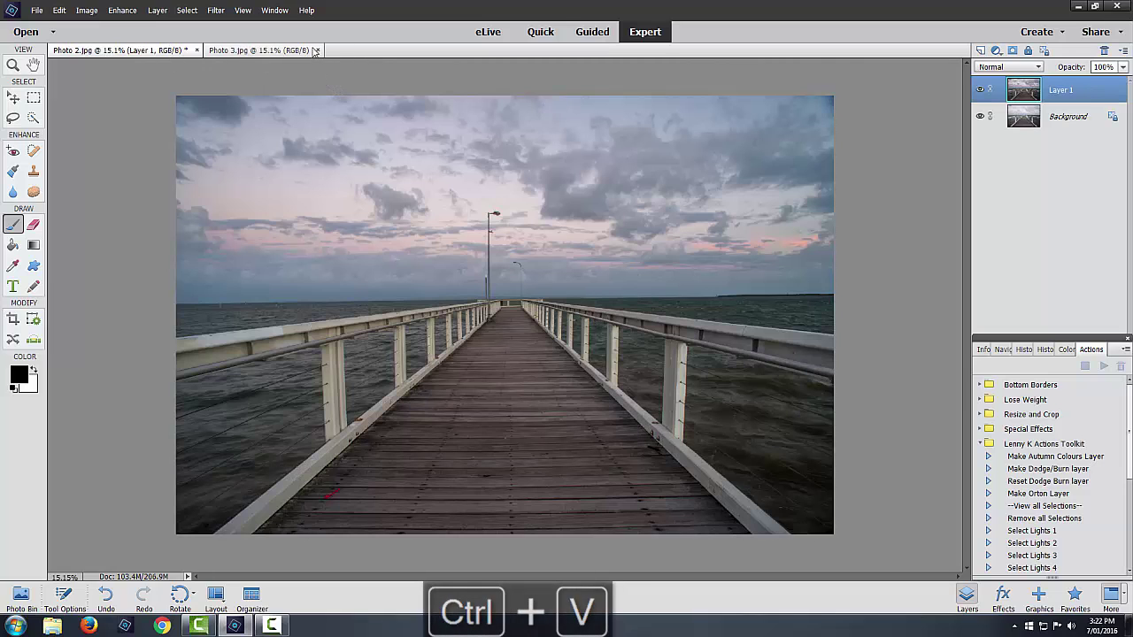
- Close Photo 3.jpg and the Actions panel, then toggle Layer 1's visibility to compare exposures
left_click(317, 51)
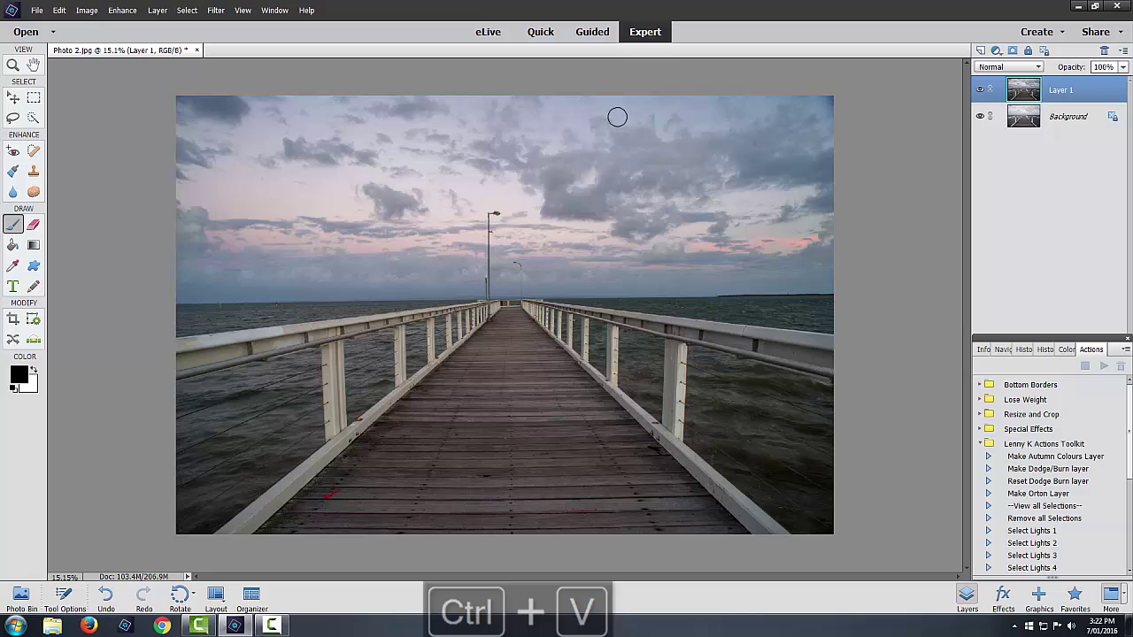
left_click(1128, 339)
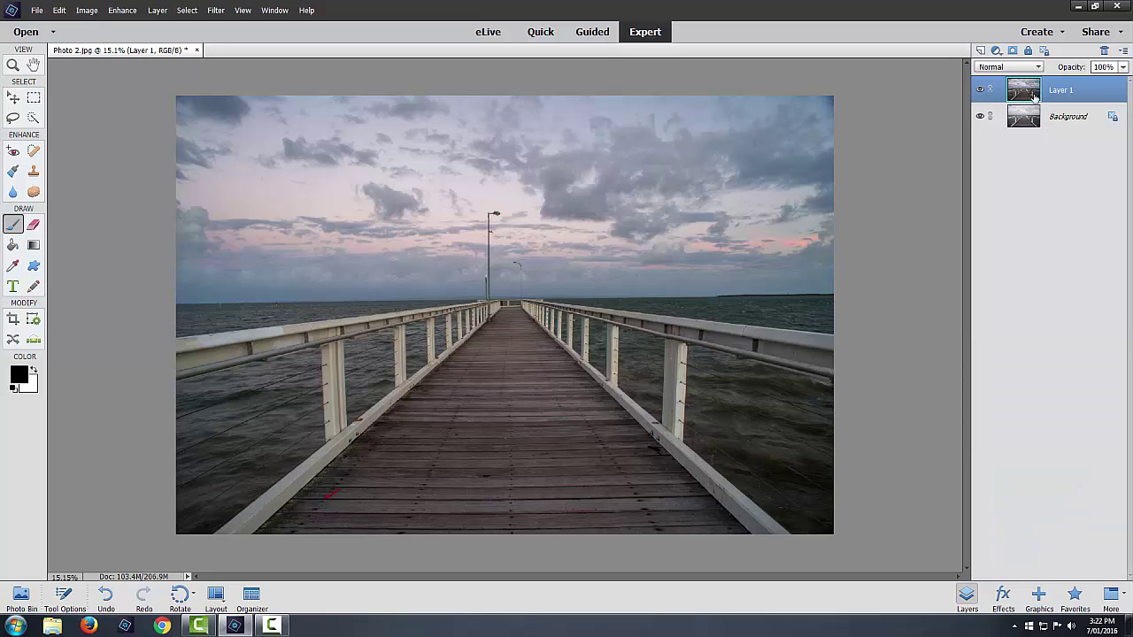
left_click(1029, 116)
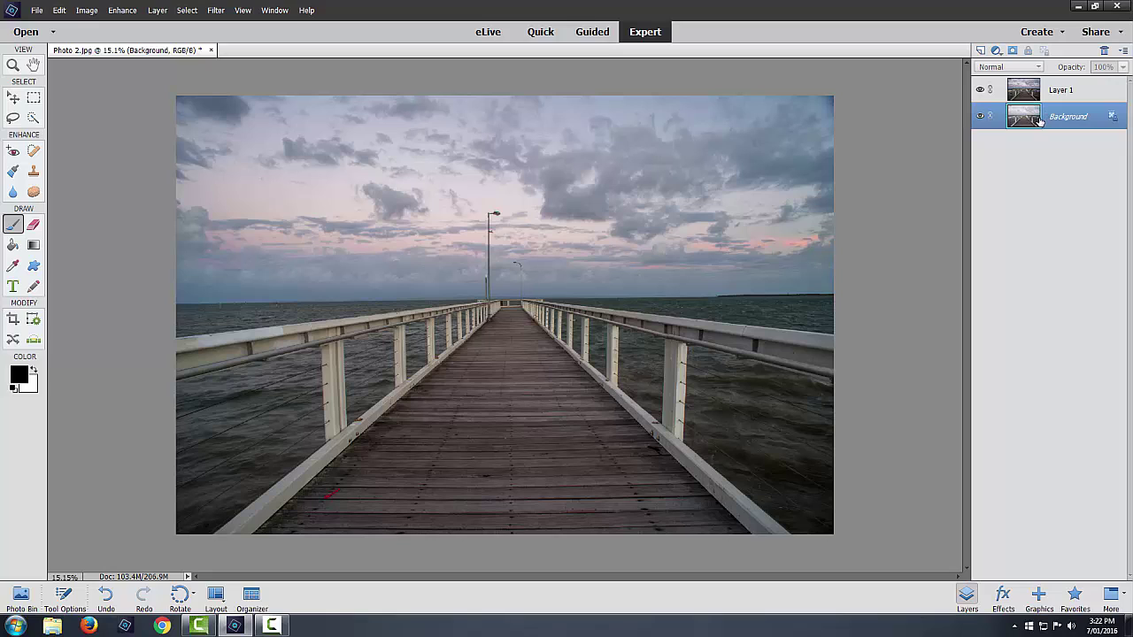
left_click(980, 90)
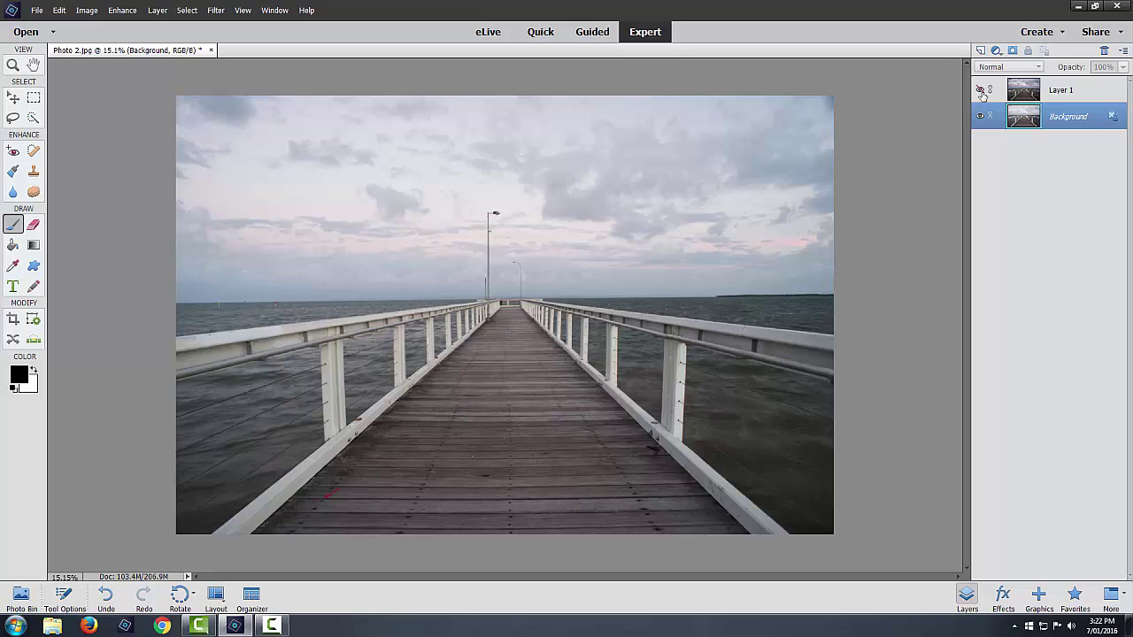
left_click(981, 91)
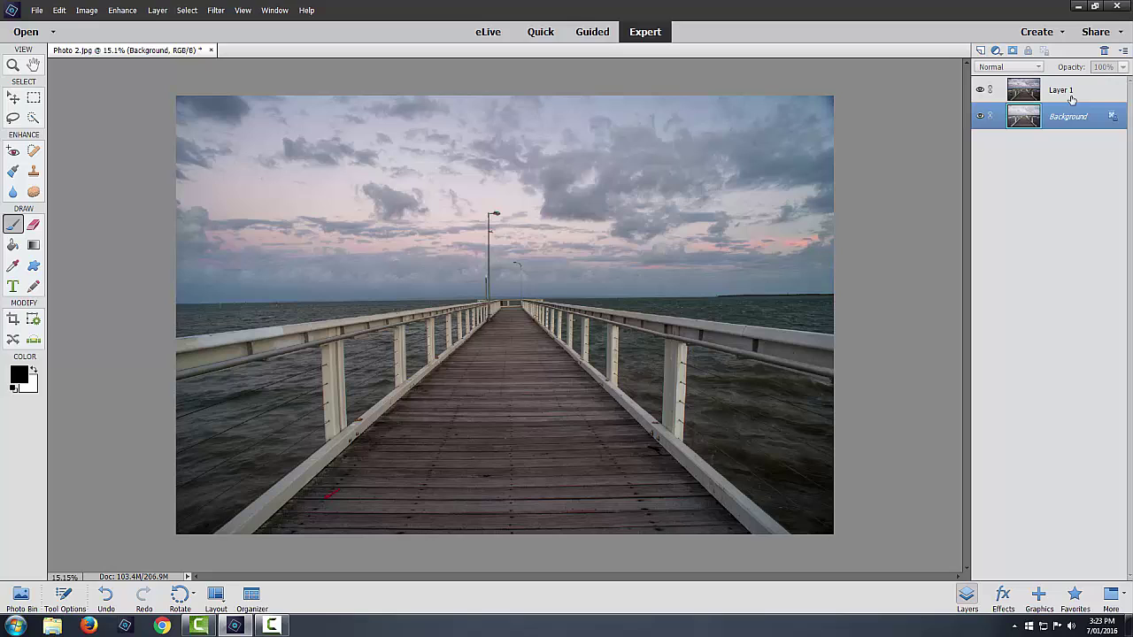
- Set Layer 1's blend mode to Difference
left_click(1041, 98)
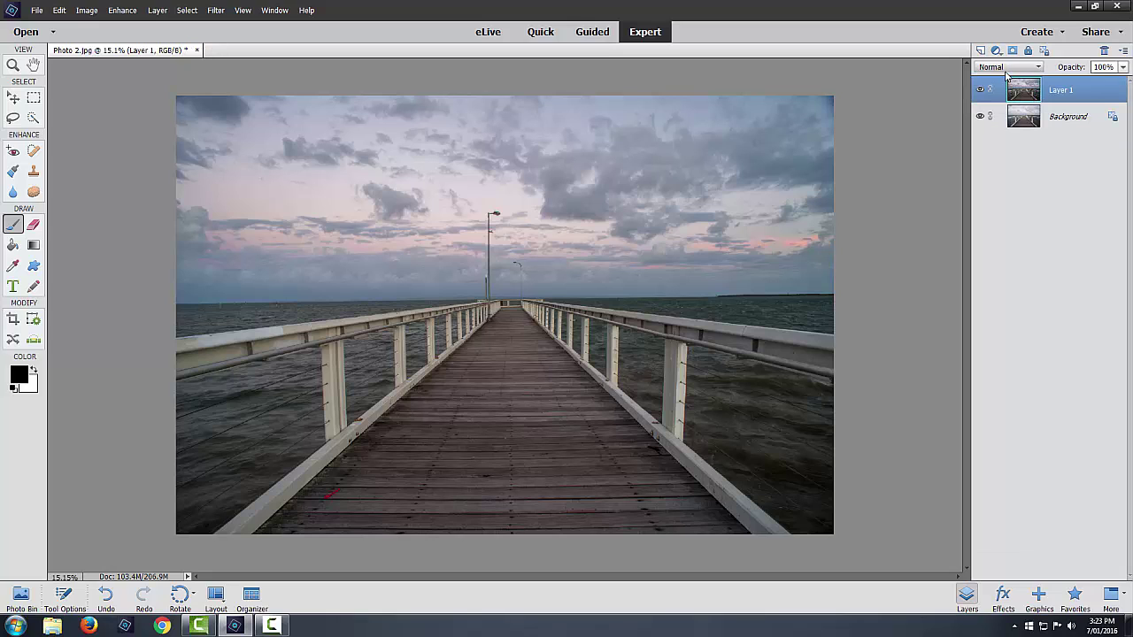
left_click(1009, 67)
left_click(1008, 282)
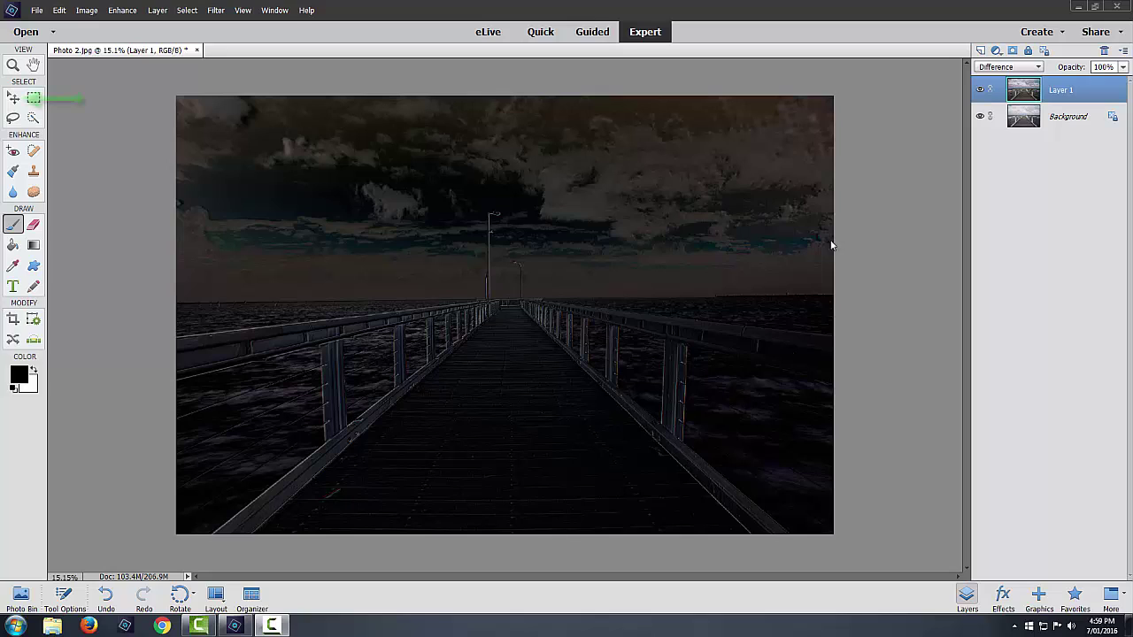
- Nudge Layer 1 with the Move tool and arrow keys until it aligns with the background
left_click(13, 99)
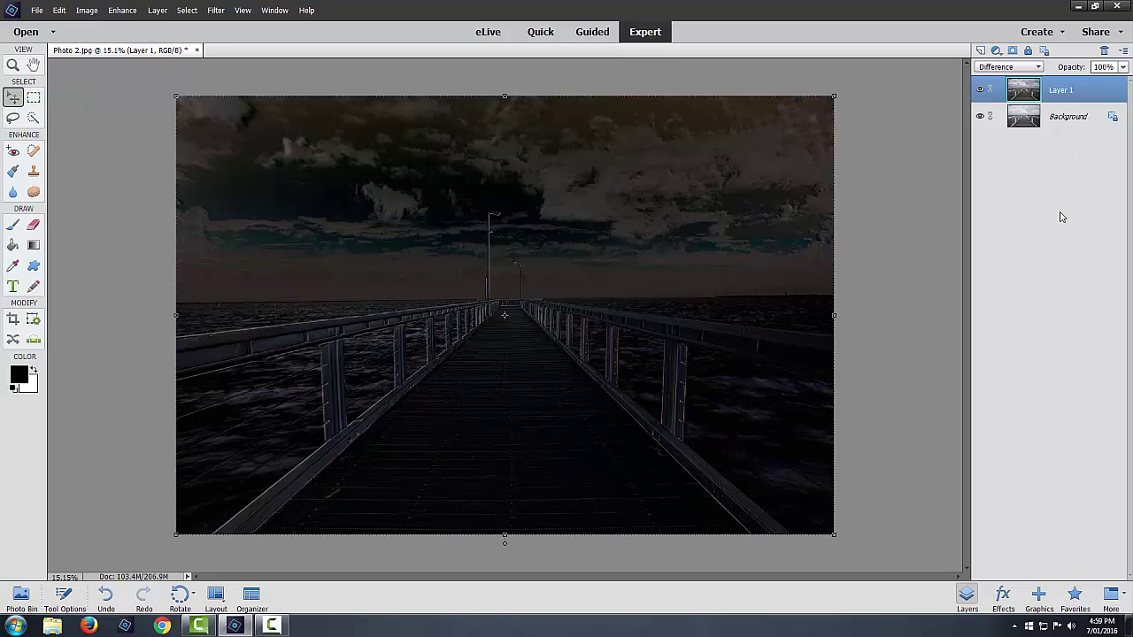
key("Left")
key("Left")
key("Left")
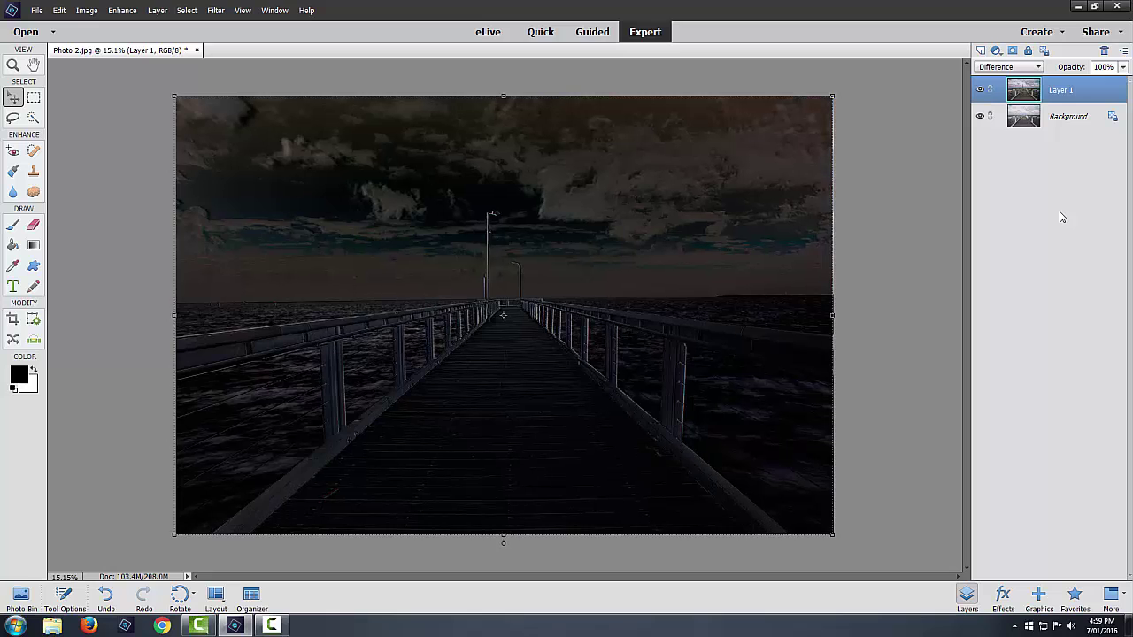
key("Right")
key("Right")
key("Up")
key("Up")
key("Up")
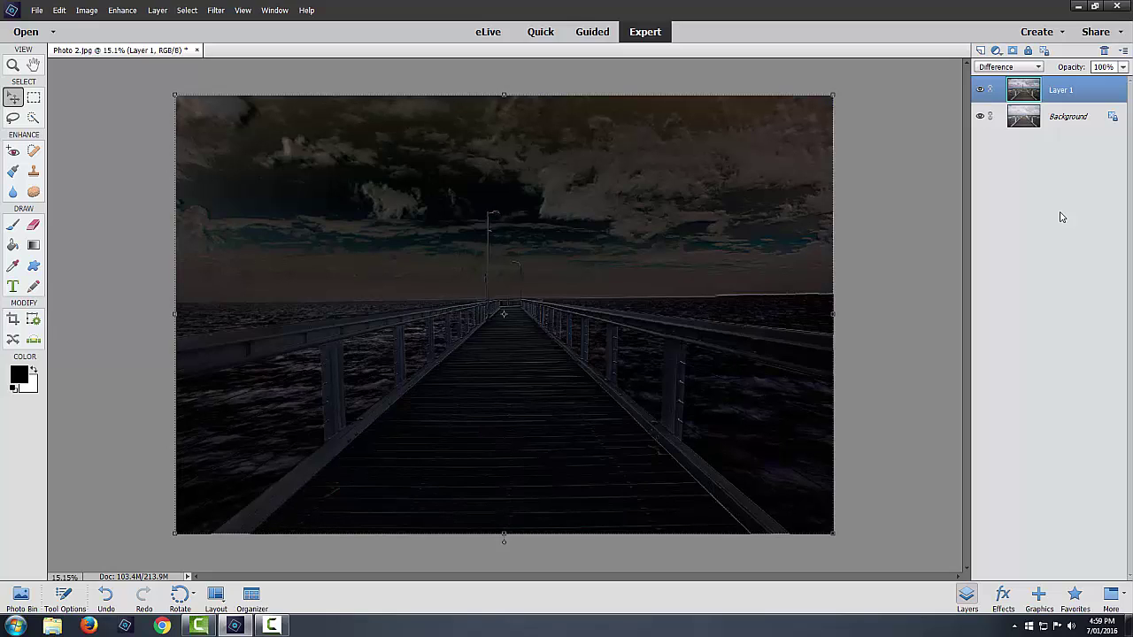
key("Right")
key("Right")
key("Right")
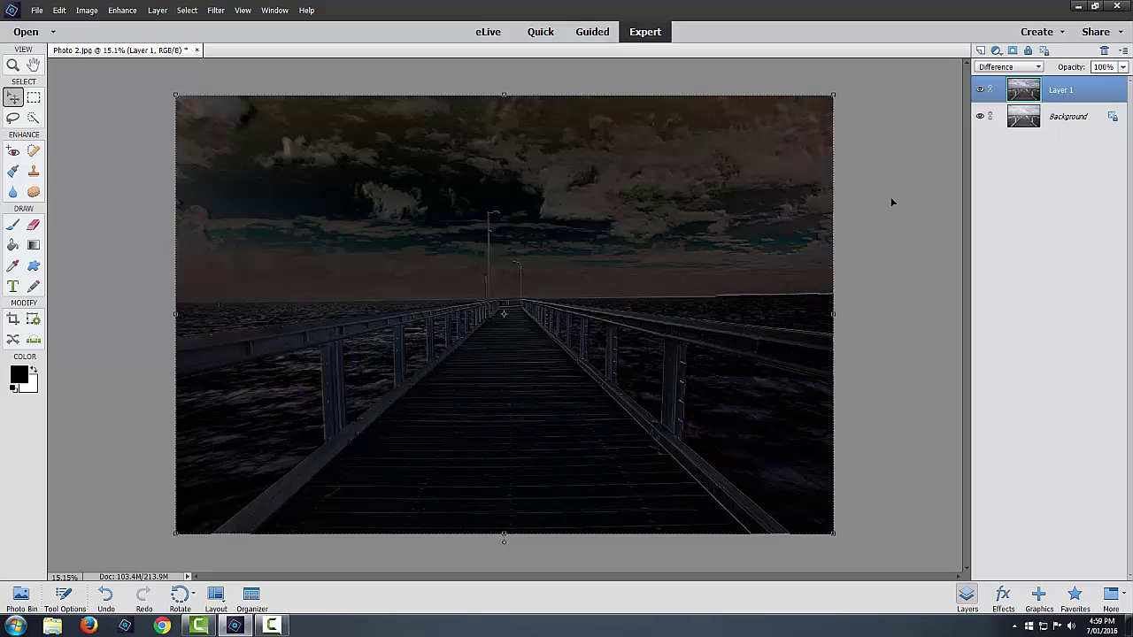
- Set Layer 1 to Normal, unlock the Background into Layer 0, and move it above Layer 1
left_click(1025, 70)
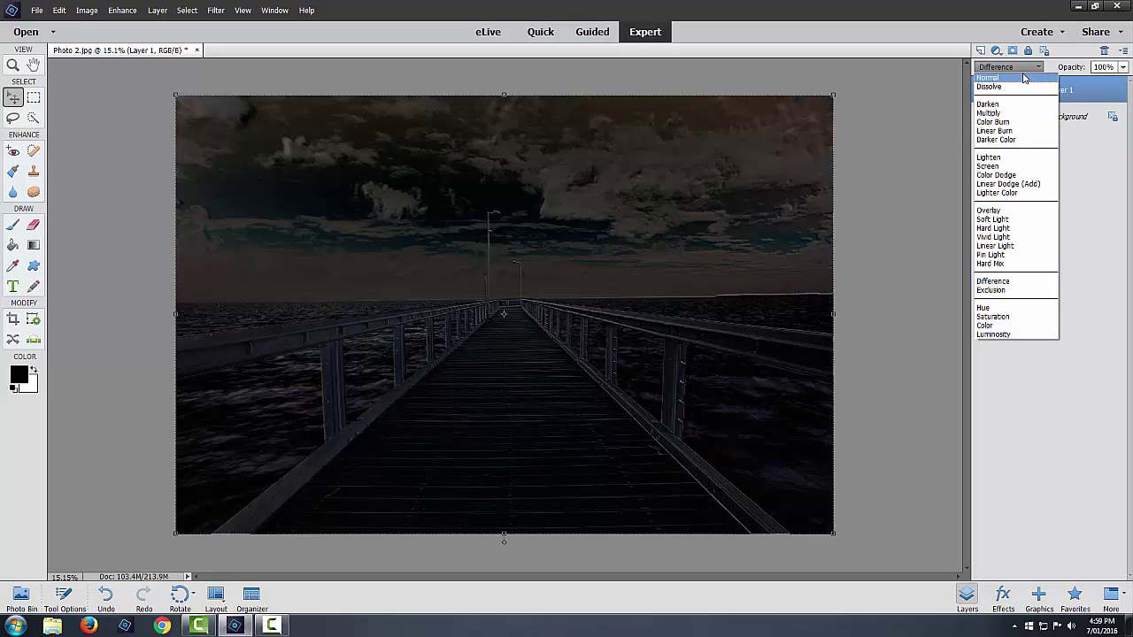
left_click(1009, 77)
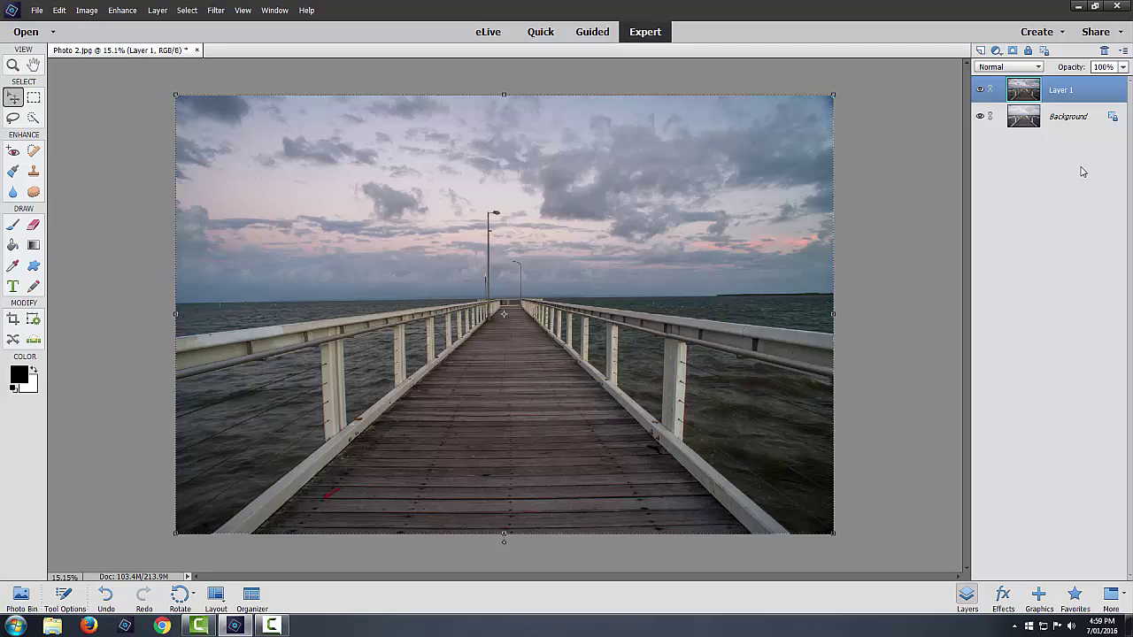
left_click(1113, 119)
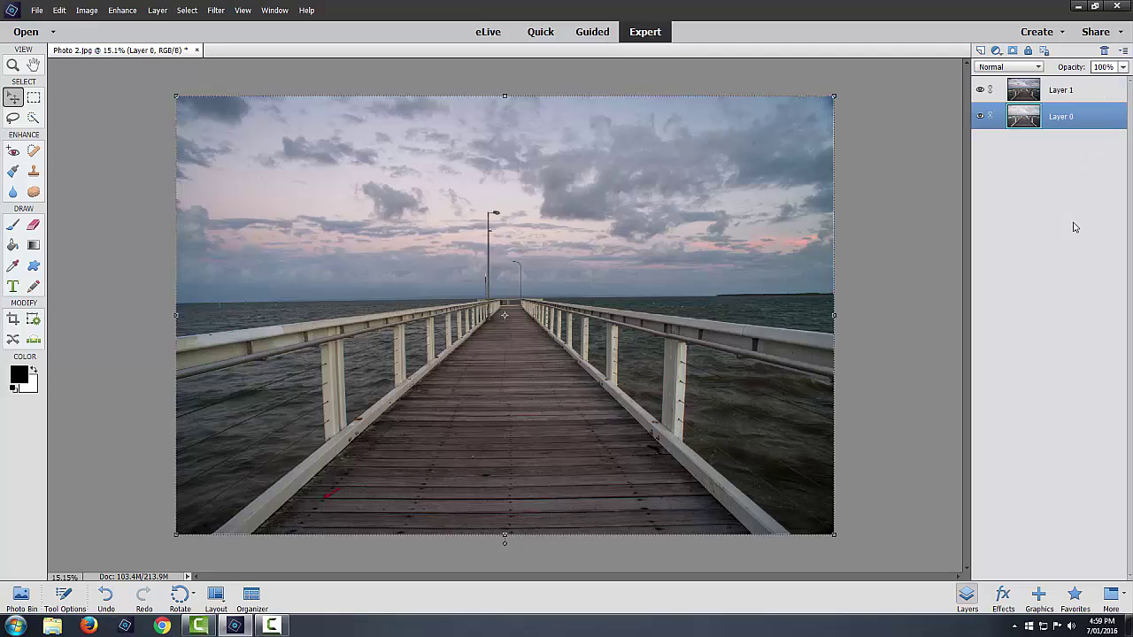
left_click_drag(1062, 125, 1068, 98)
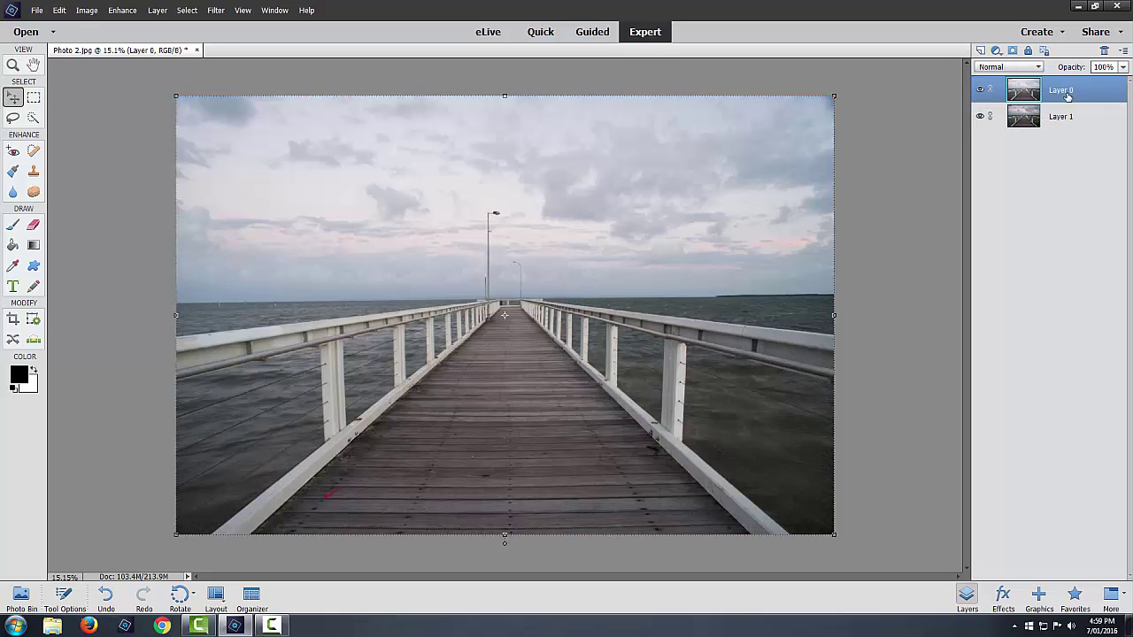
- Run the Lenny K Actions Toolkit '--View all Selections--' action to create Lights, Darks and Mids layers
left_click(1112, 600)
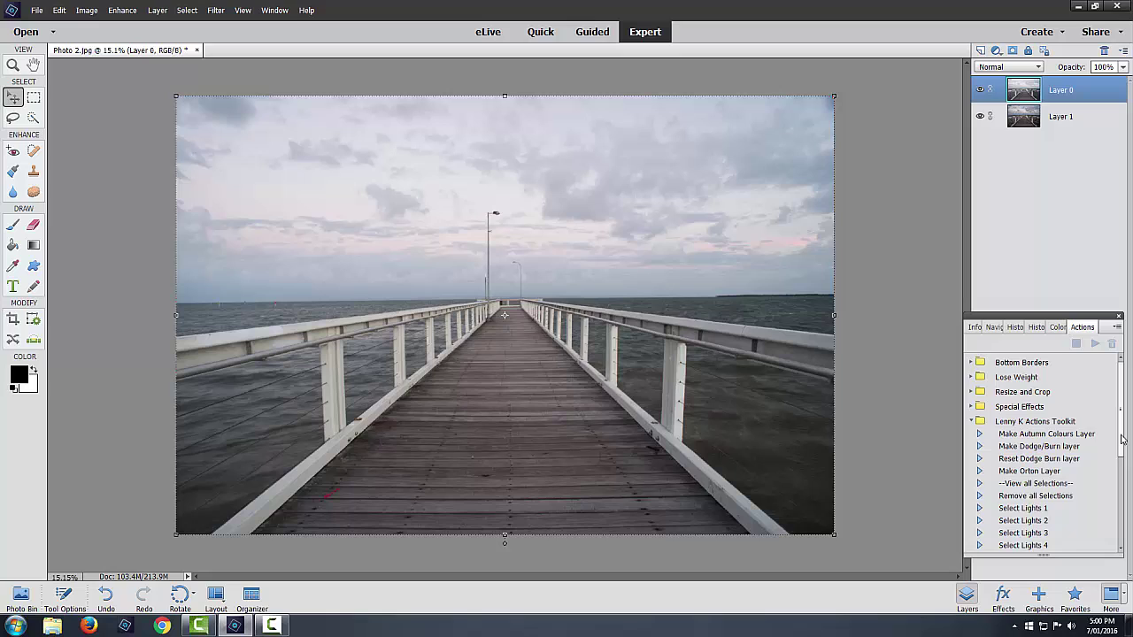
scroll(1123, 439, "down", 2)
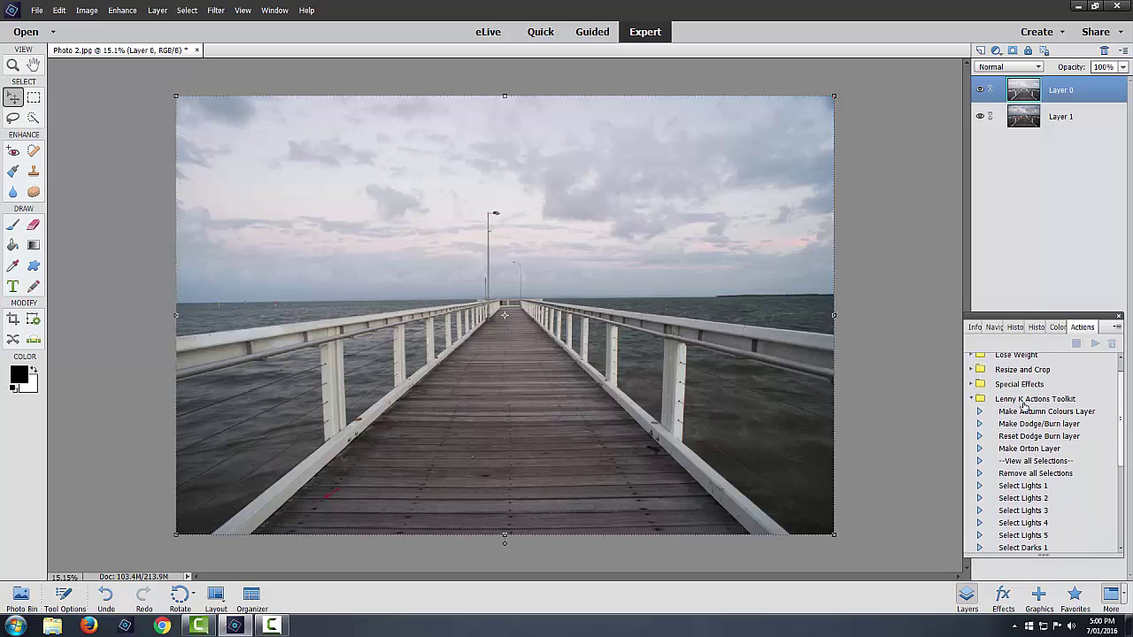
left_click(1033, 461)
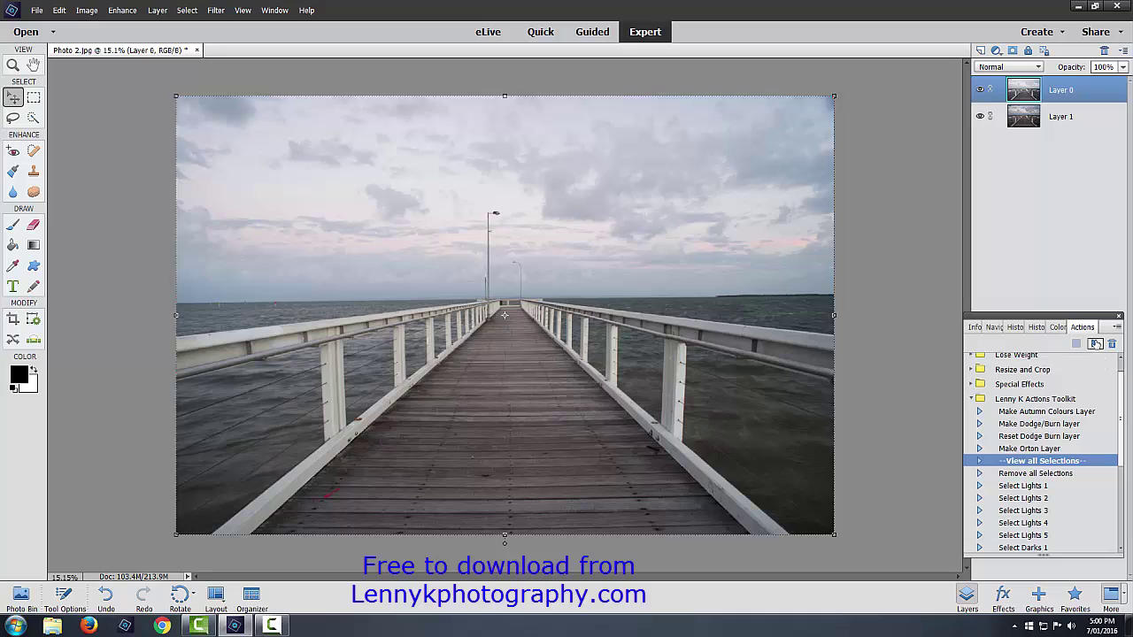
left_click(1096, 344)
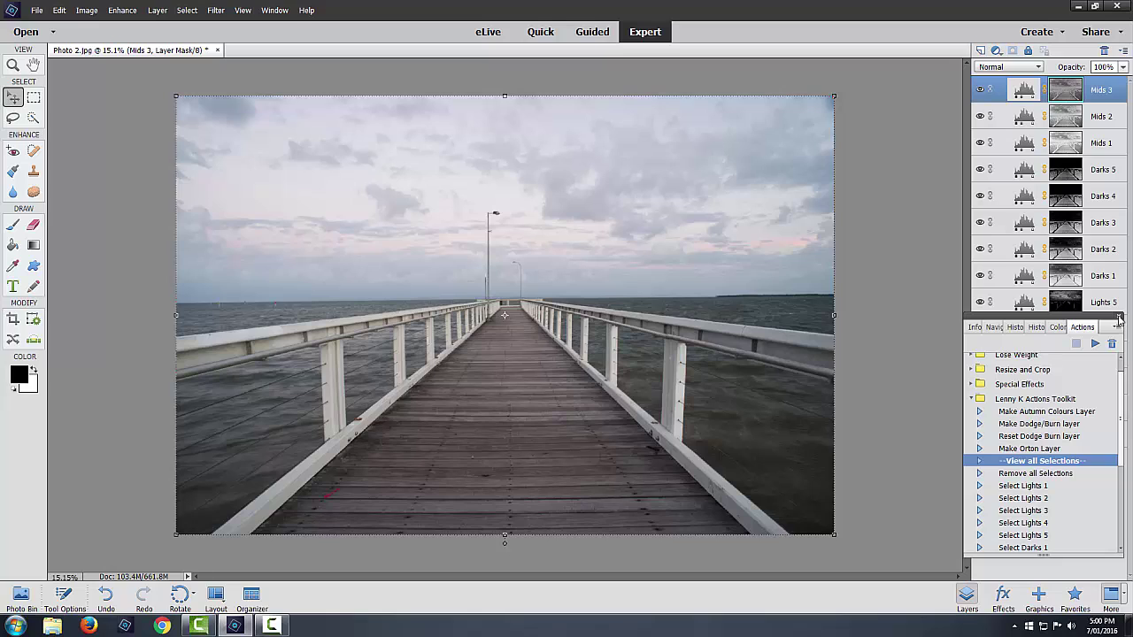
- Close the Actions panel and preview the Lights 1 luminosity mask on its own
left_click_drag(1117, 326, 1105, 331)
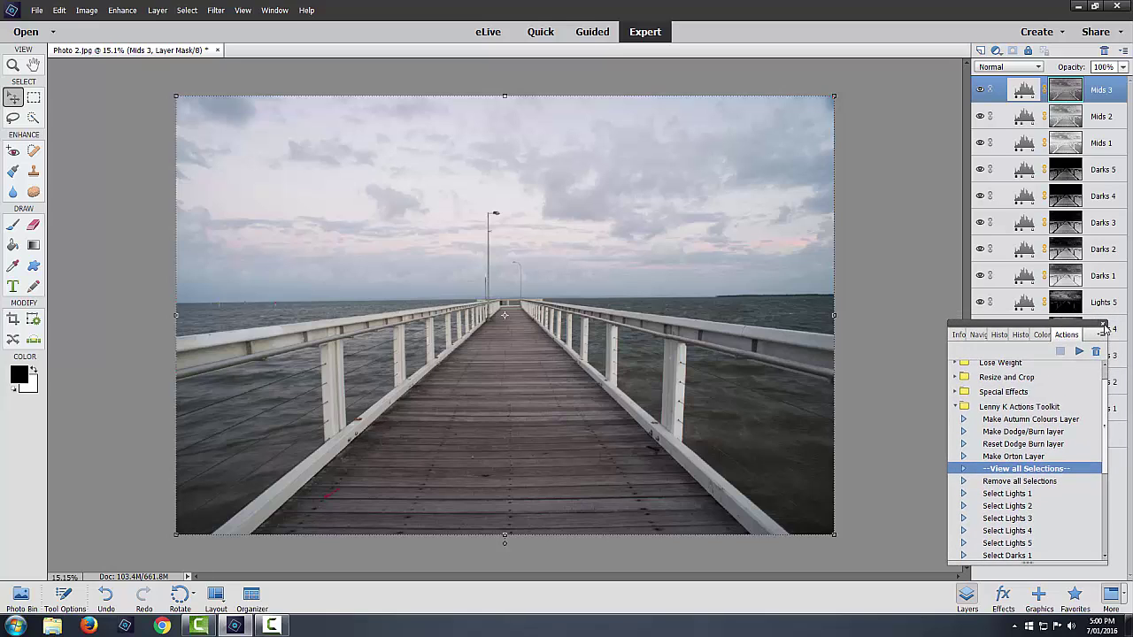
left_click(1103, 326)
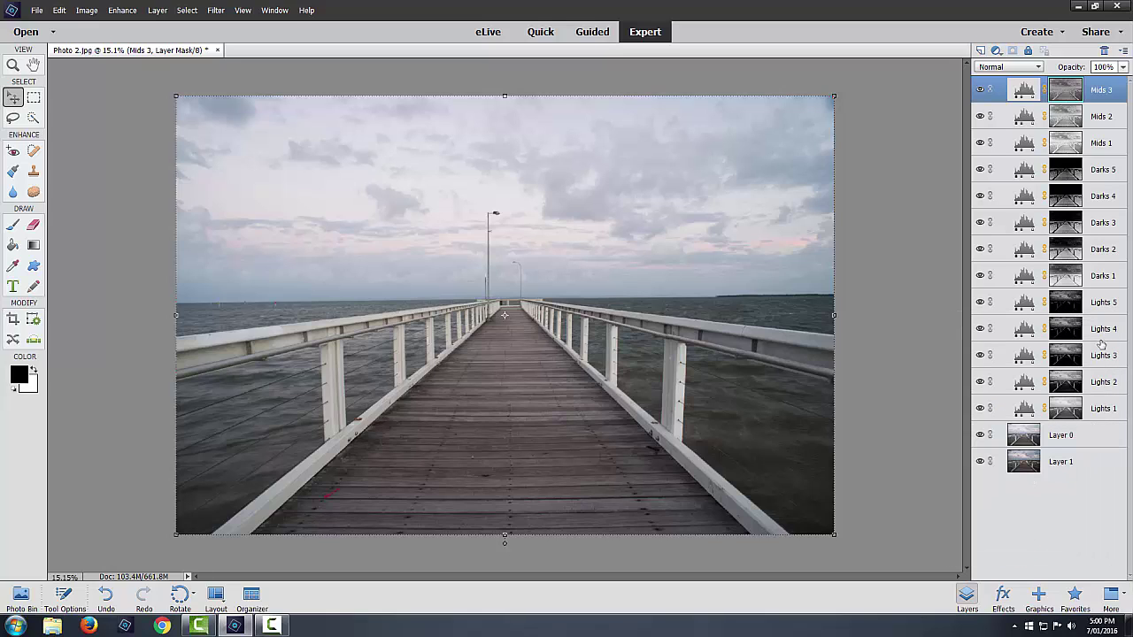
left_click(1068, 408, "alt")
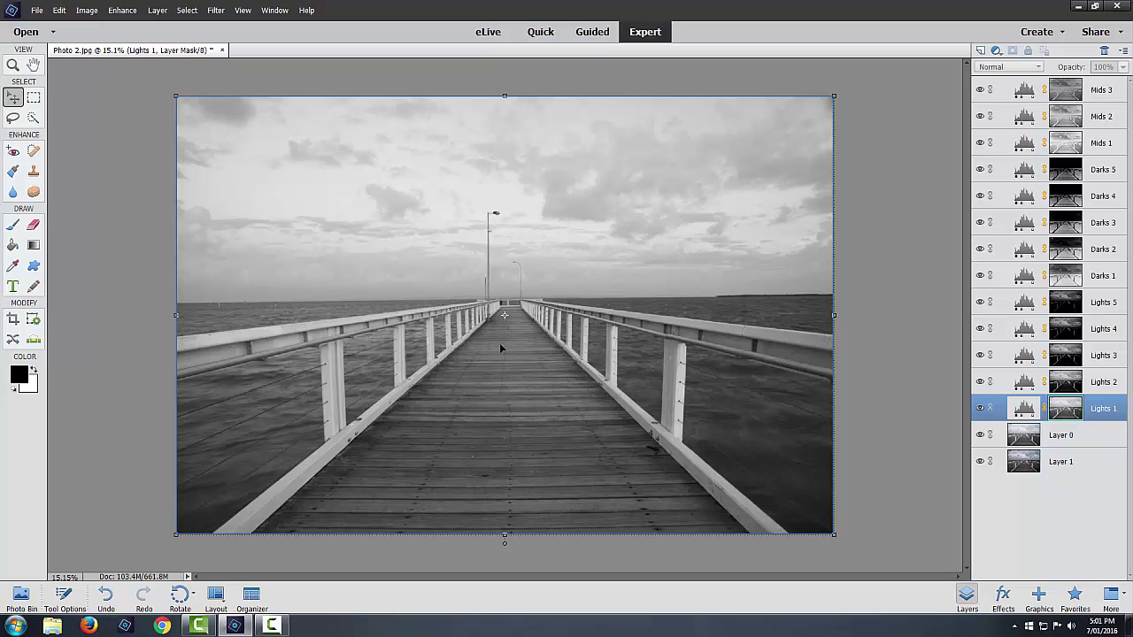
key("ctrl+a")
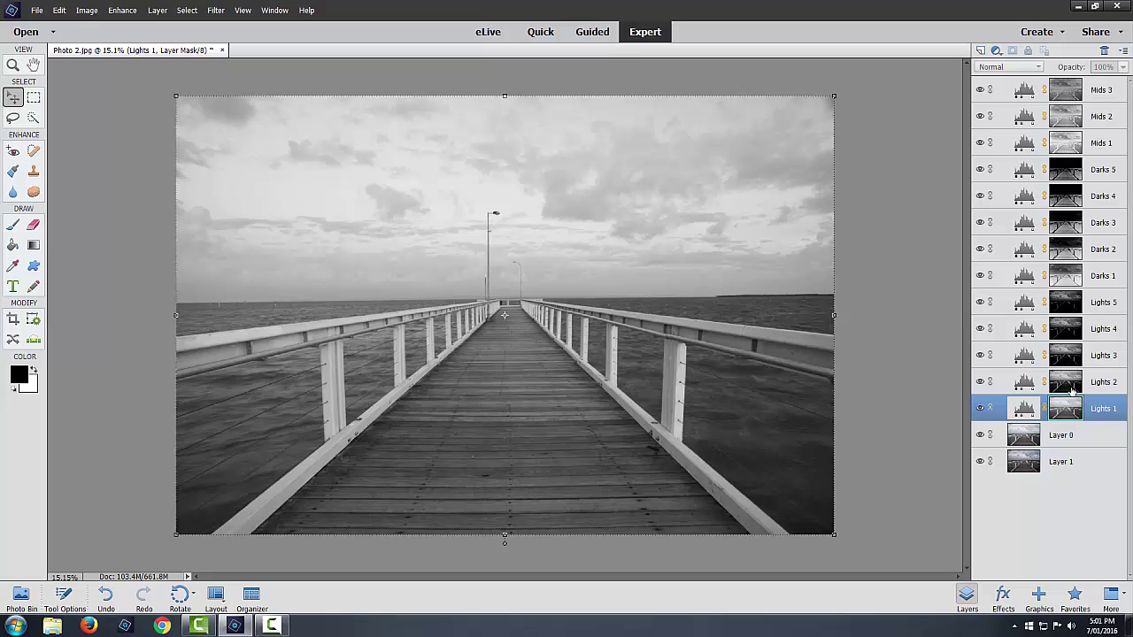
key("ctrl+d")
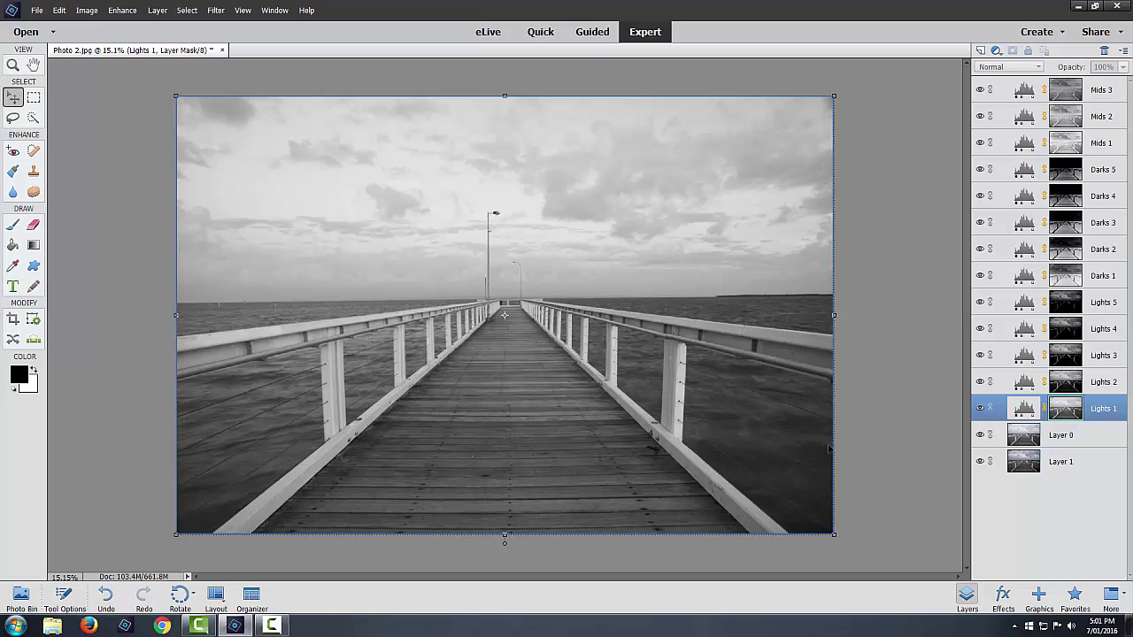
key("ctrl+a")
- Preview the Lights 2 through Lights 5 masks, then show Lights 3 as a red overlay
left_click(1072, 384)
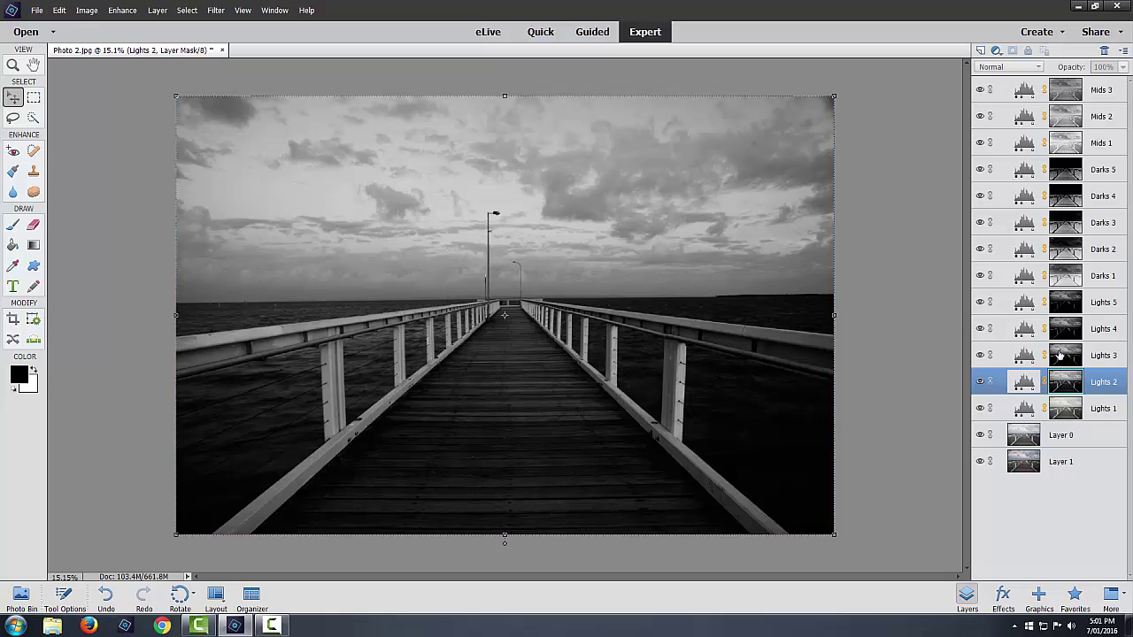
left_click(1063, 355)
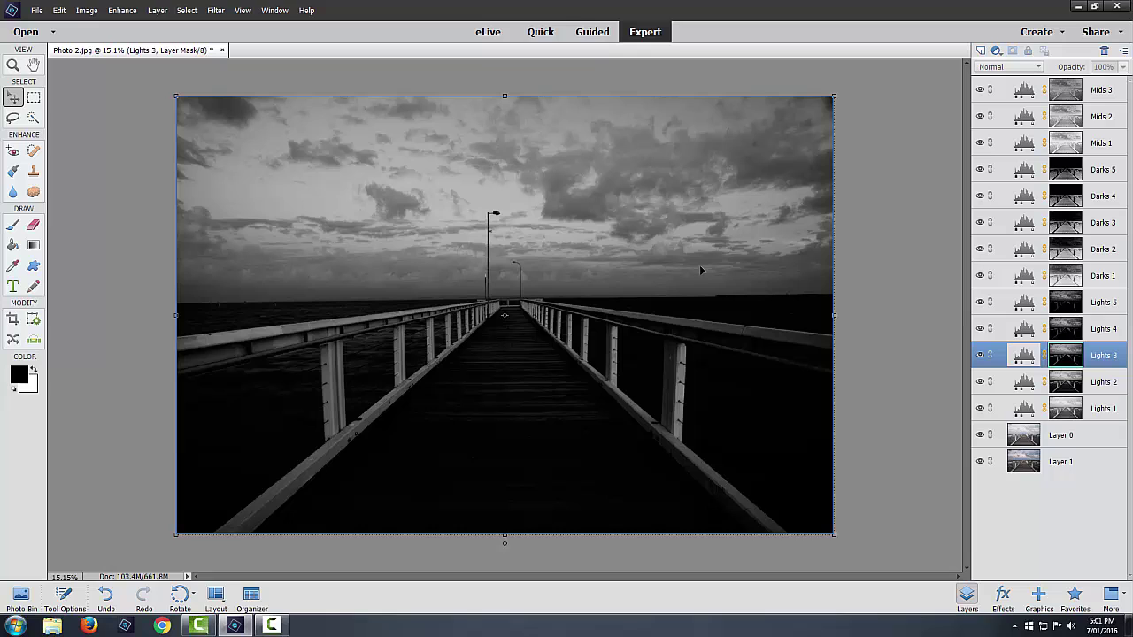
left_click(1074, 333)
left_click(1064, 307)
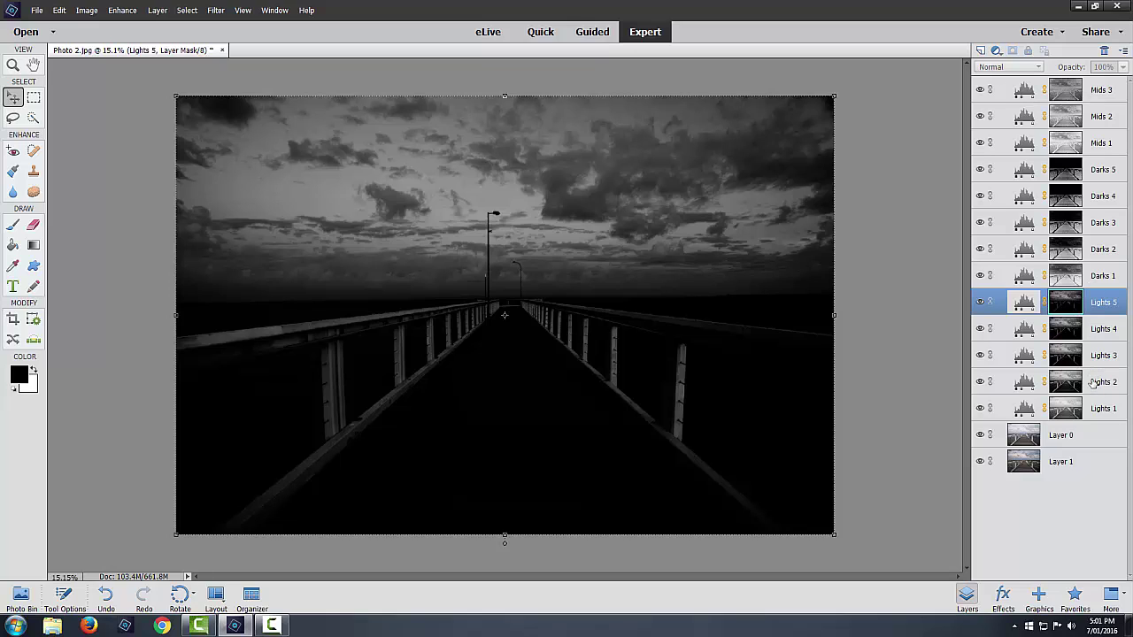
left_click(1096, 355)
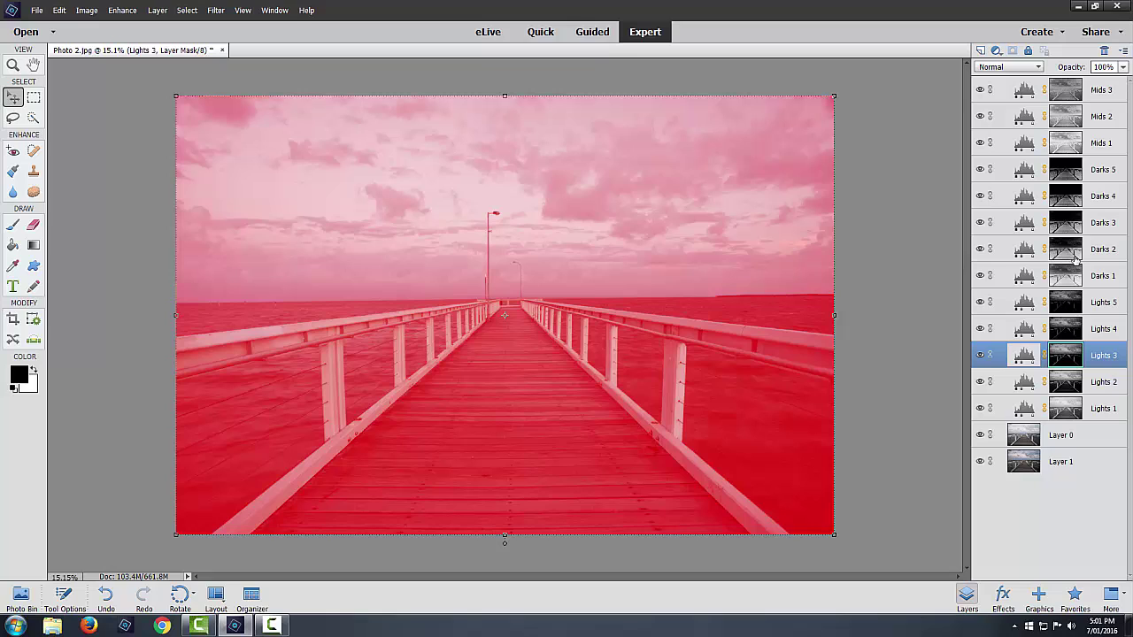
- Delete Lights 3 through Mids 3 and Lights 1, keeping only Lights 2 above Layer 0 and Layer 1
left_click(1090, 97, "shift")
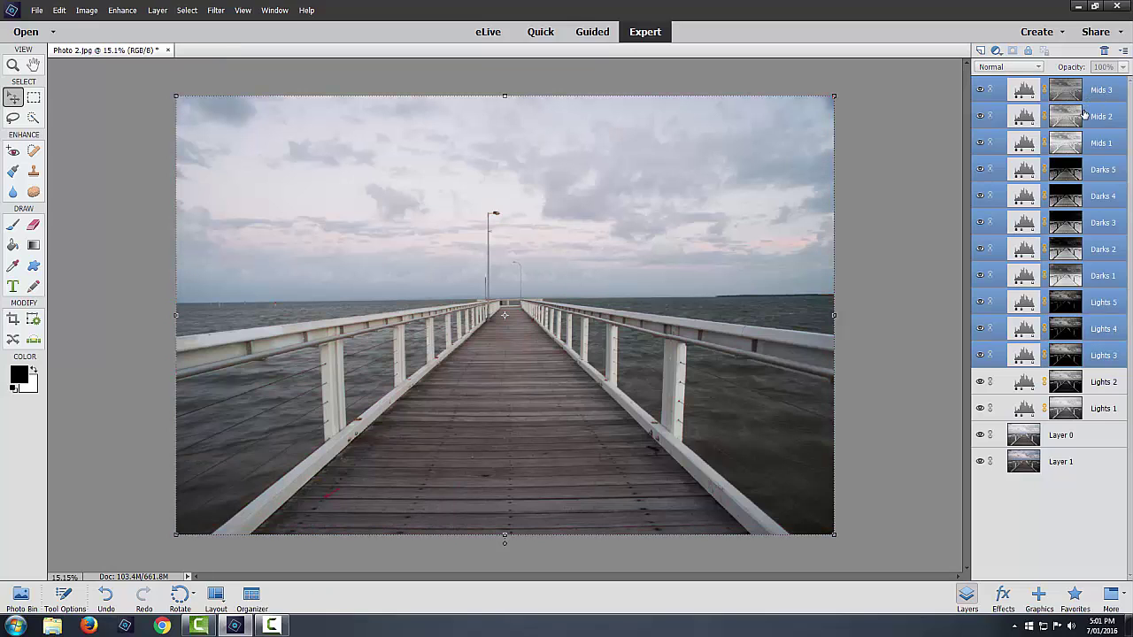
left_click(1109, 51)
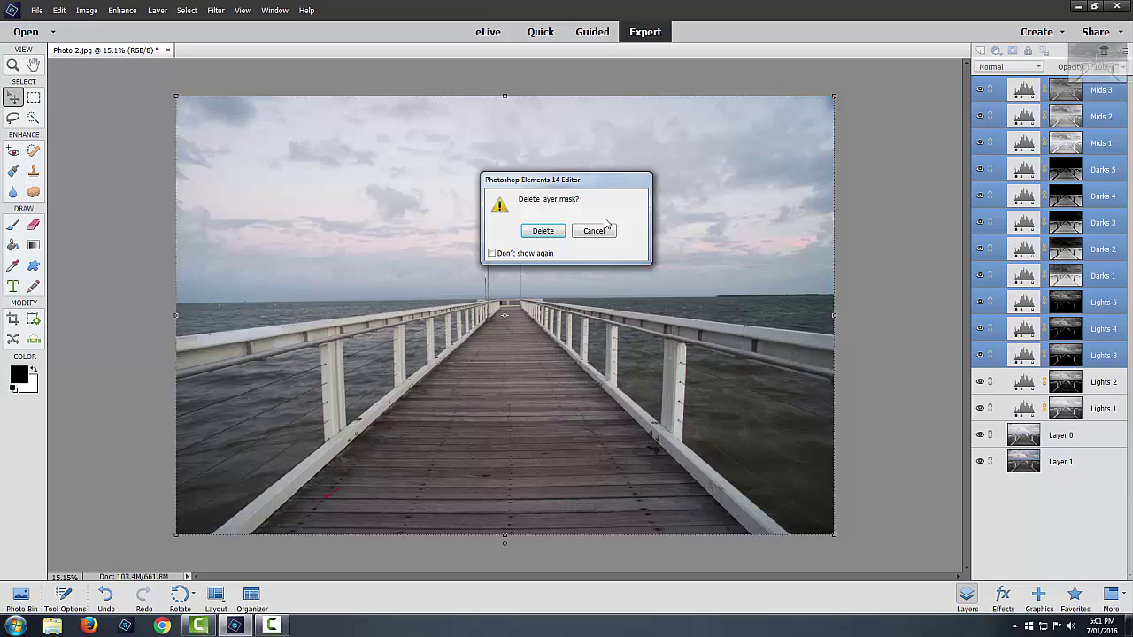
left_click(544, 231)
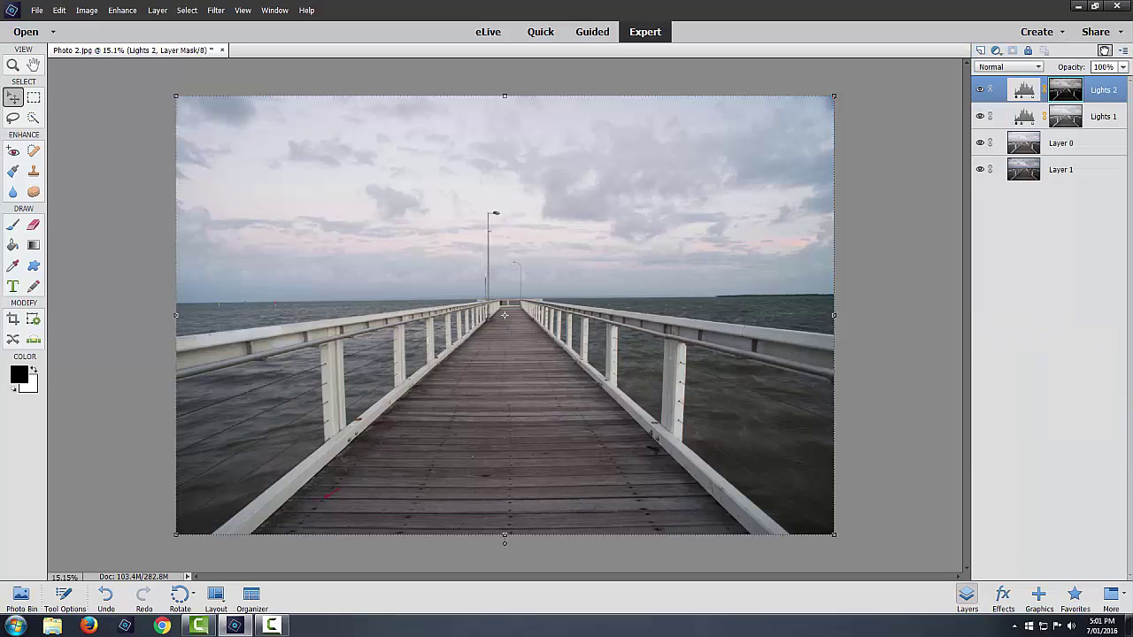
left_click(1093, 120)
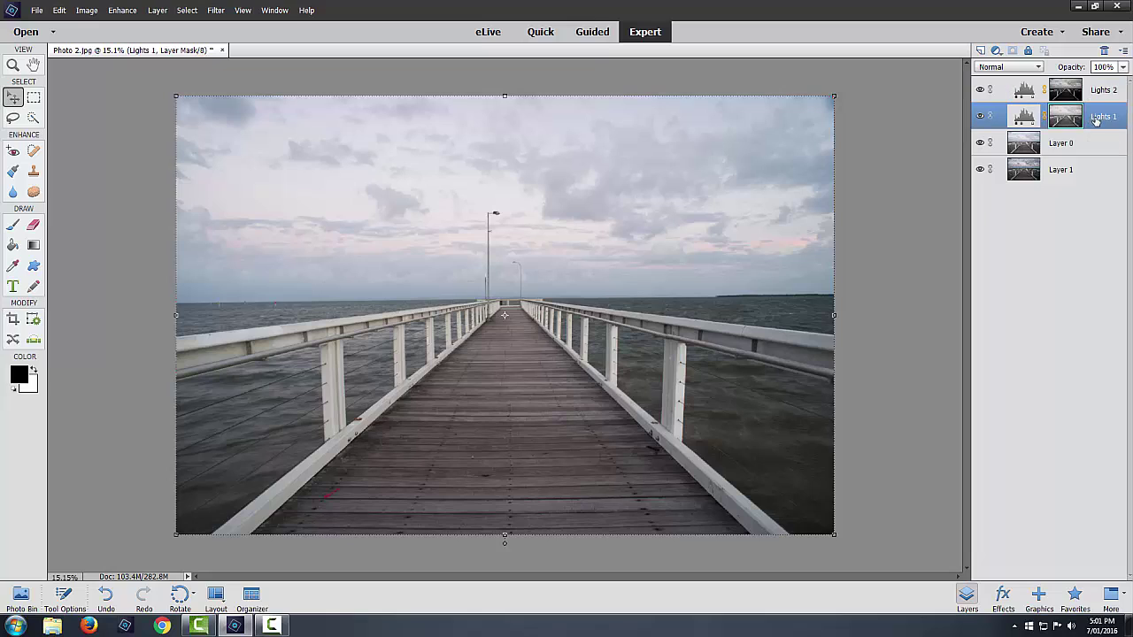
left_click_drag(1042, 119, 1104, 50)
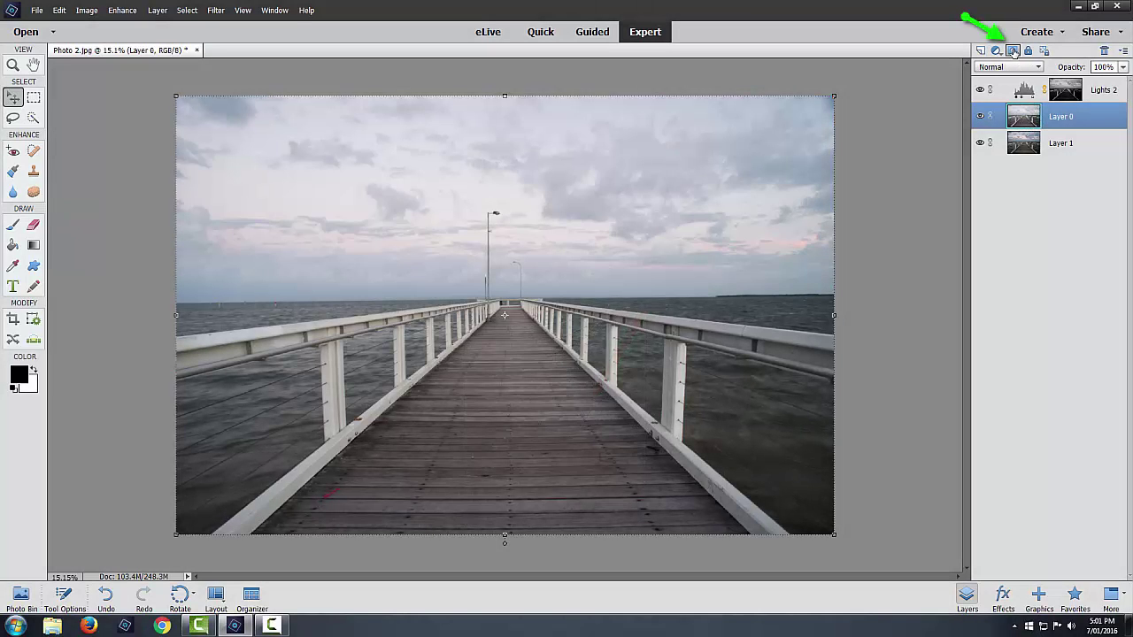
- Add a white mask to Layer 0, load Lights 2 as a selection, and toggle its edges with Ctrl+H
left_click(1014, 50)
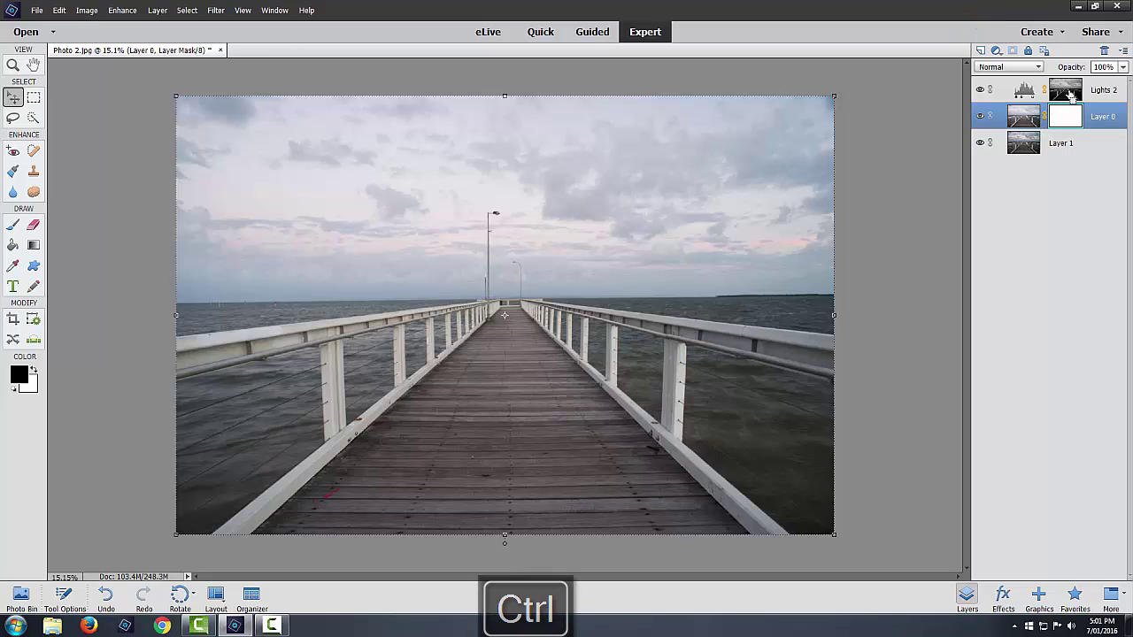
left_click(1073, 92, "ctrl")
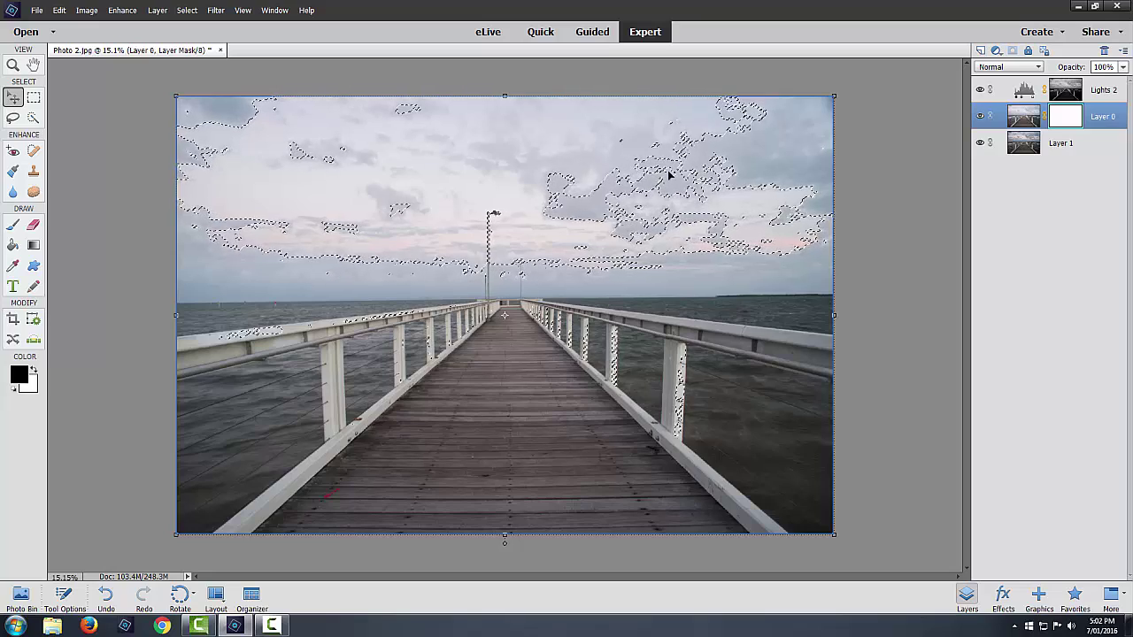
key("ctrl+h")
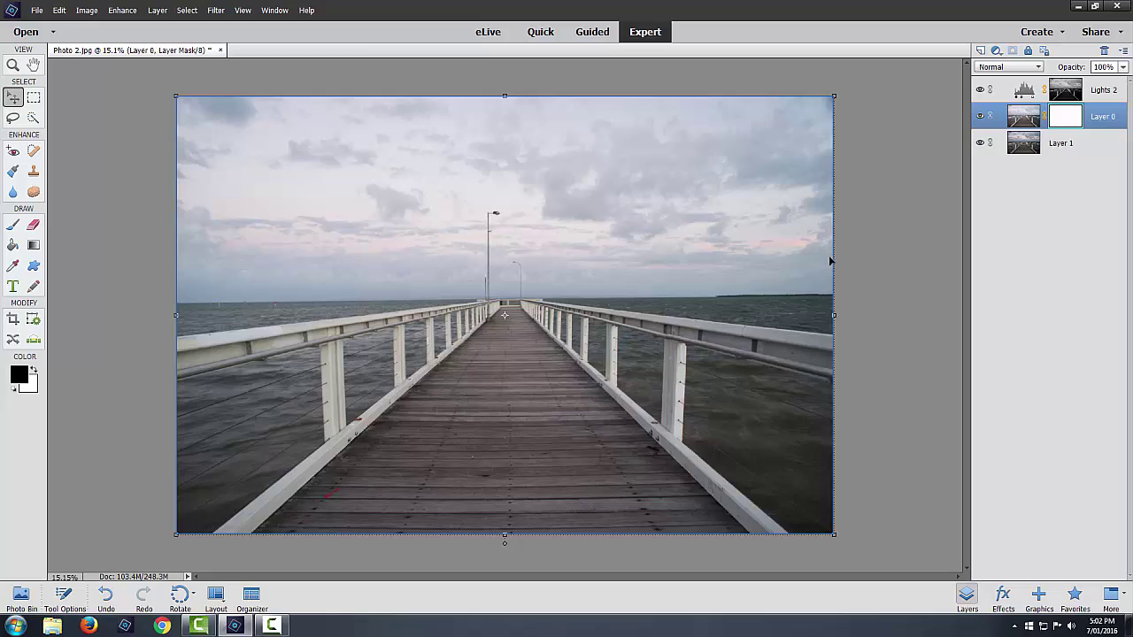
key("ctrl+h")
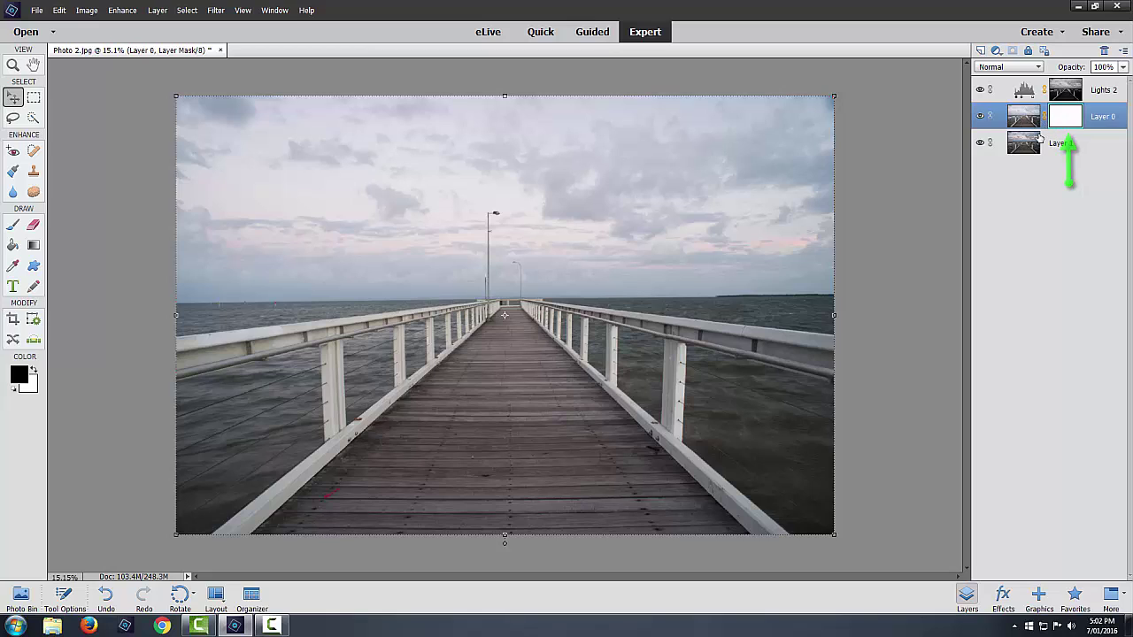
- Select the Brush tool, enlarge it, and set its opacity to 50%
left_click(12, 225)
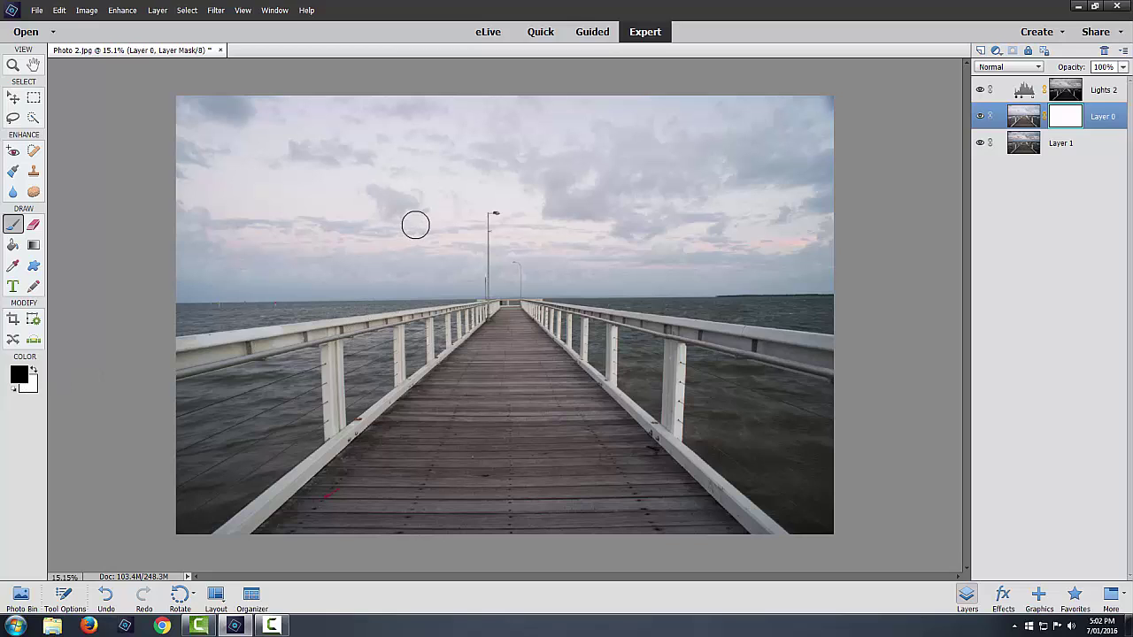
key("bracketright")
key("bracketright")
key("bracketright")
key("bracketright")
key("bracketright")
key("bracketright")
left_click(64, 597)
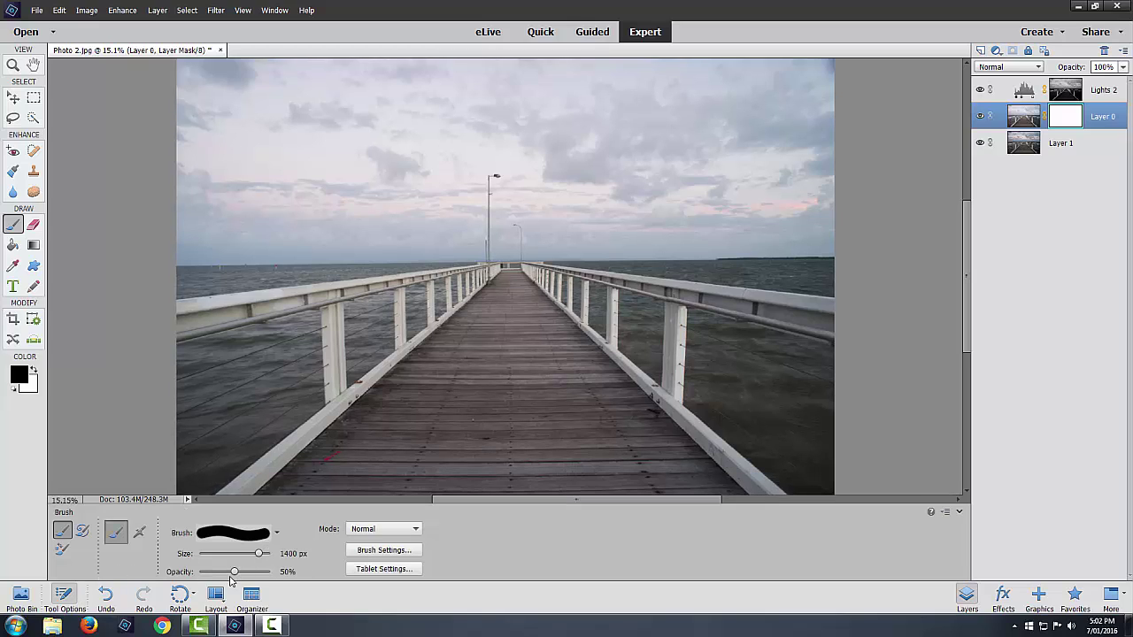
left_click(67, 600)
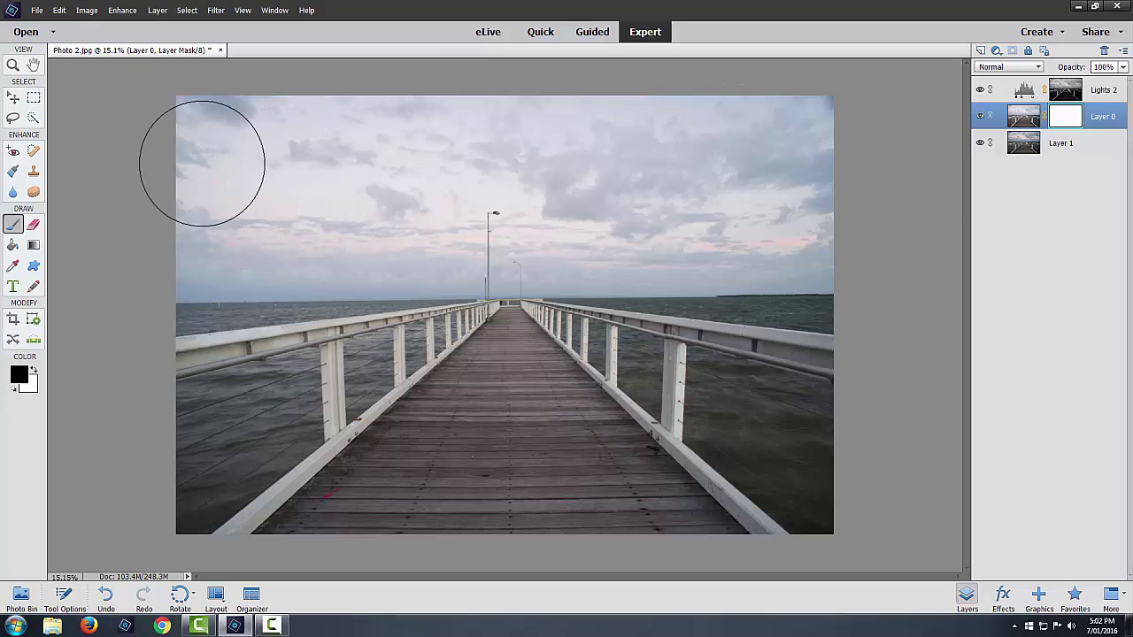
- Paint black on Layer 0's mask across the upper-left, right edge and remaining sky
mouse_move(130, 177)
left_mouse_down()
mouse_move(185, 151)
mouse_move(302, 128)
mouse_move(221, 184)
mouse_move(181, 265)
mouse_move(251, 264)
mouse_move(413, 118)
mouse_move(405, 161)
mouse_move(343, 259)
mouse_move(376, 283)
mouse_move(528, 109)
mouse_move(533, 140)
mouse_move(474, 252)
mouse_move(519, 259)
mouse_move(657, 105)
mouse_move(613, 255)
mouse_move(695, 238)
mouse_move(766, 131)
mouse_move(818, 103)
mouse_move(807, 252)
mouse_move(679, 259)
mouse_move(667, 325)
mouse_move(719, 389)
left_mouse_up()
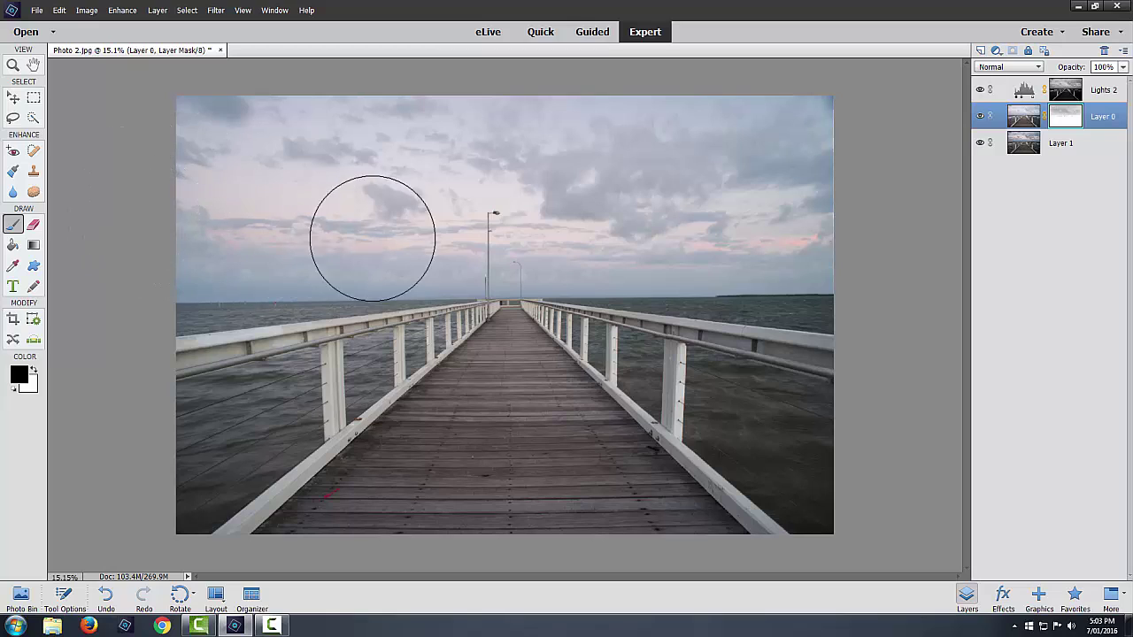
left_click_drag(845, 236, 900, 213)
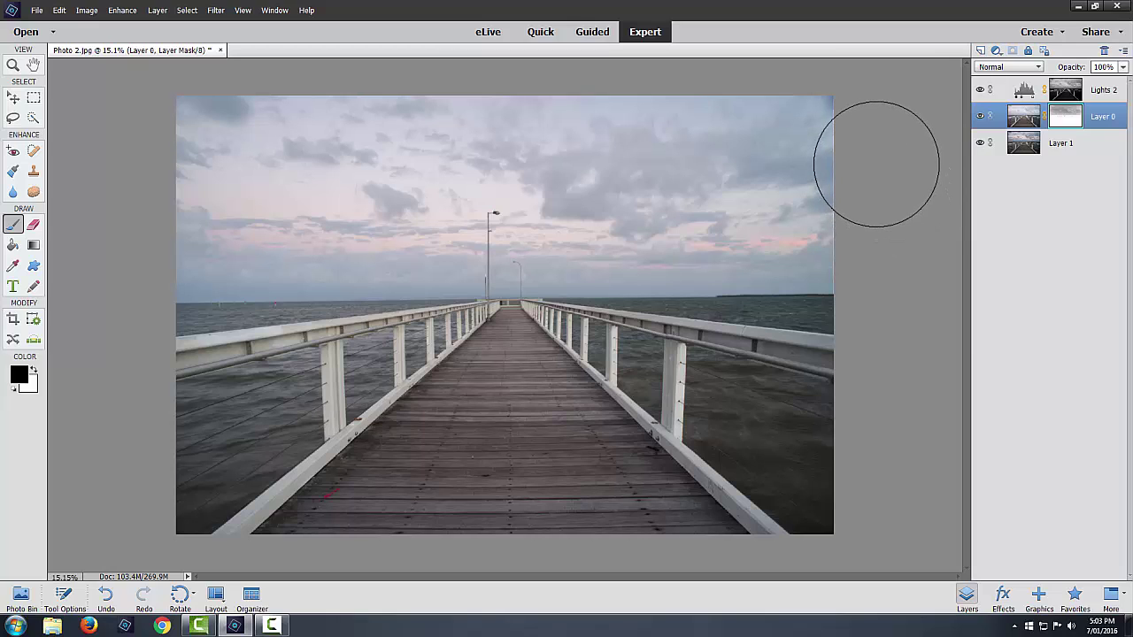
mouse_move(517, 119)
left_mouse_down()
mouse_move(177, 157)
mouse_move(840, 198)
mouse_move(870, 242)
mouse_move(808, 248)
left_mouse_up()
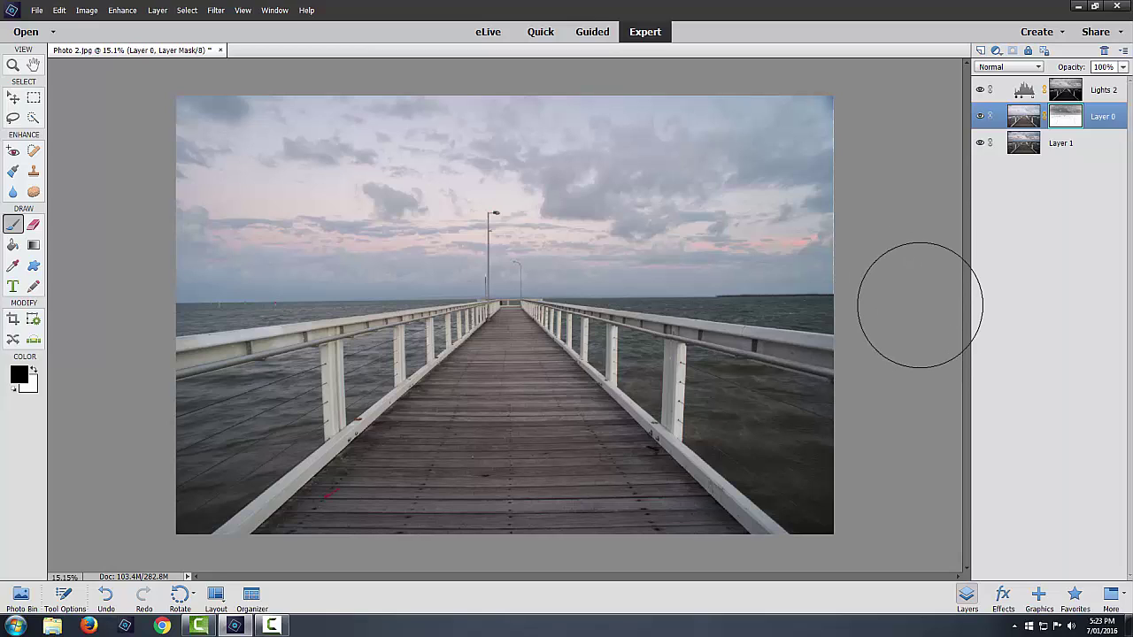
- Crop the blended photo, trimming strips off the top and left edges, and commit the crop
key("c")
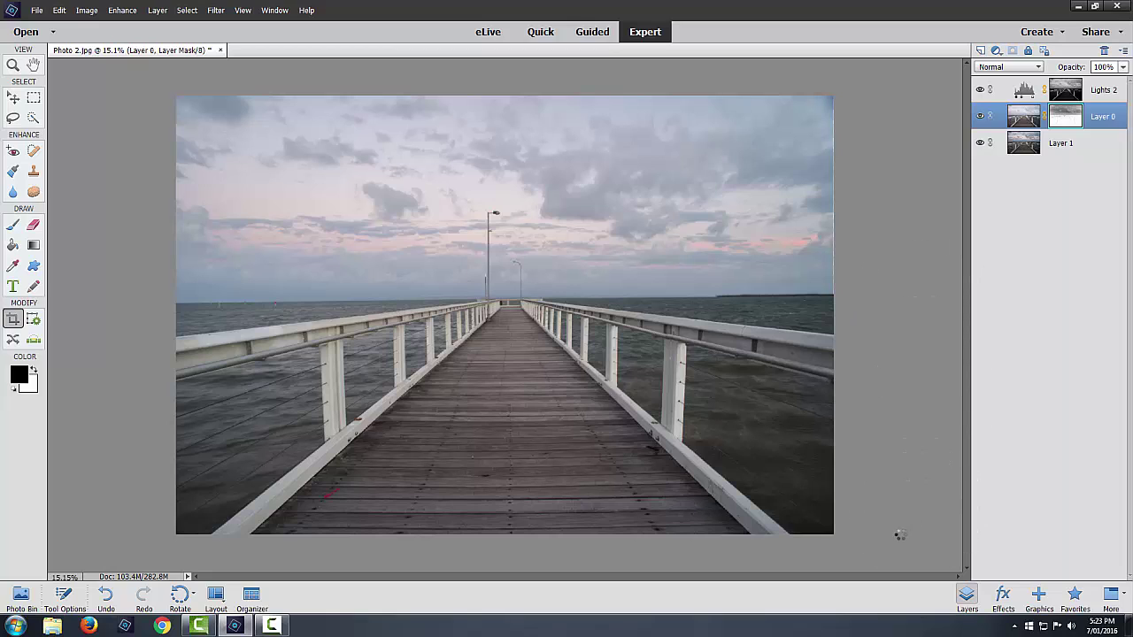
left_click(832, 541)
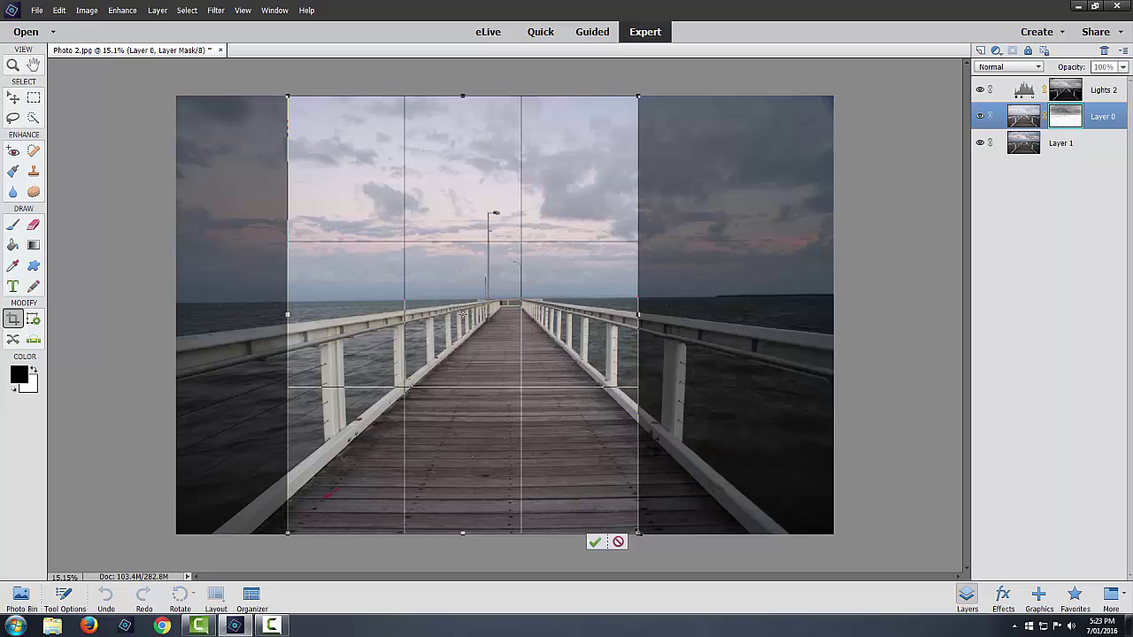
left_click_drag(638, 533, 825, 533)
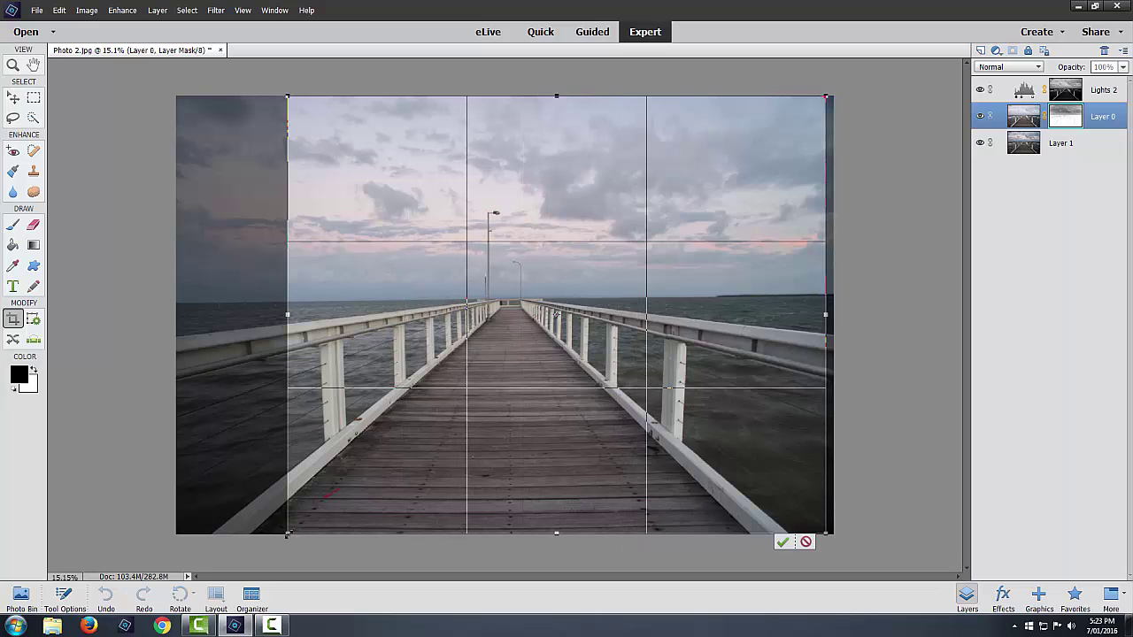
left_click_drag(287, 442, 202, 447)
left_click_drag(825, 96, 824, 121)
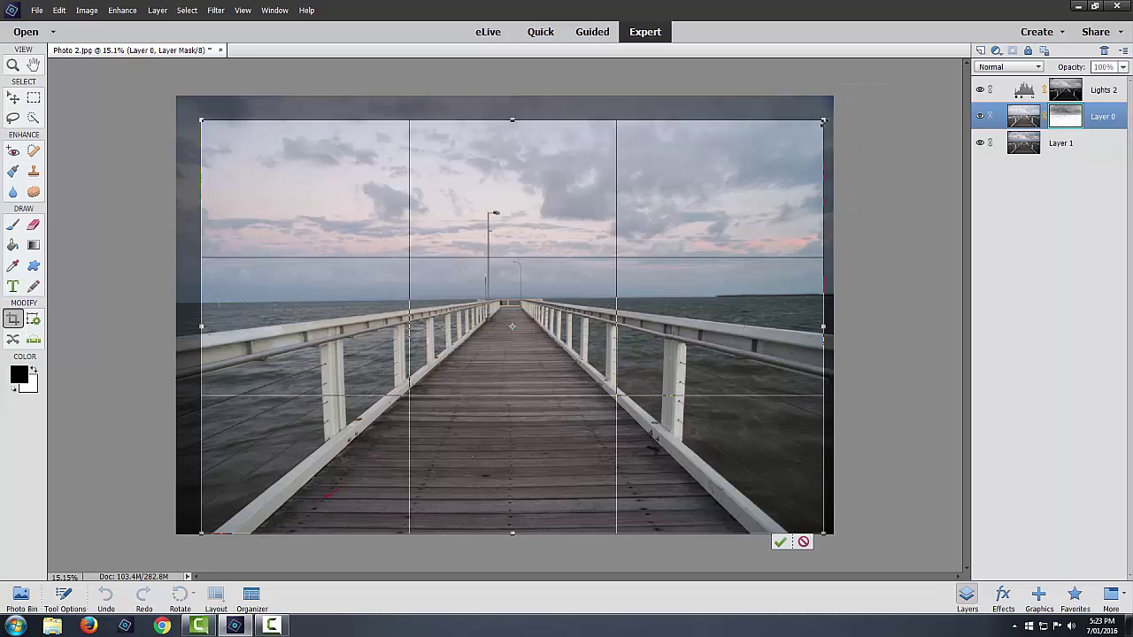
left_click(781, 544)
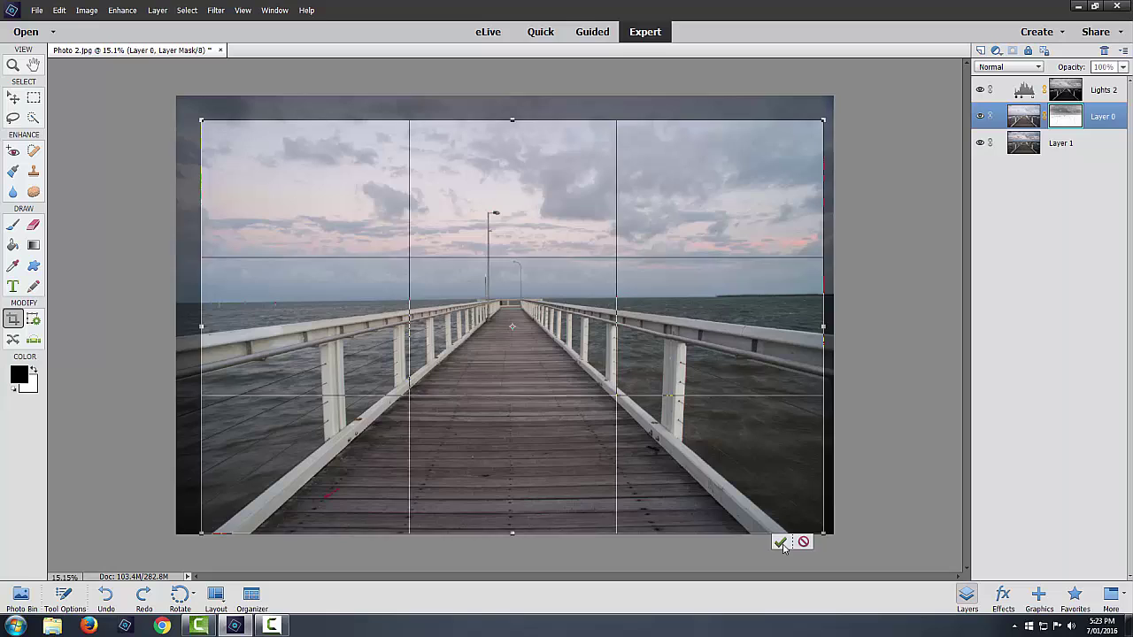